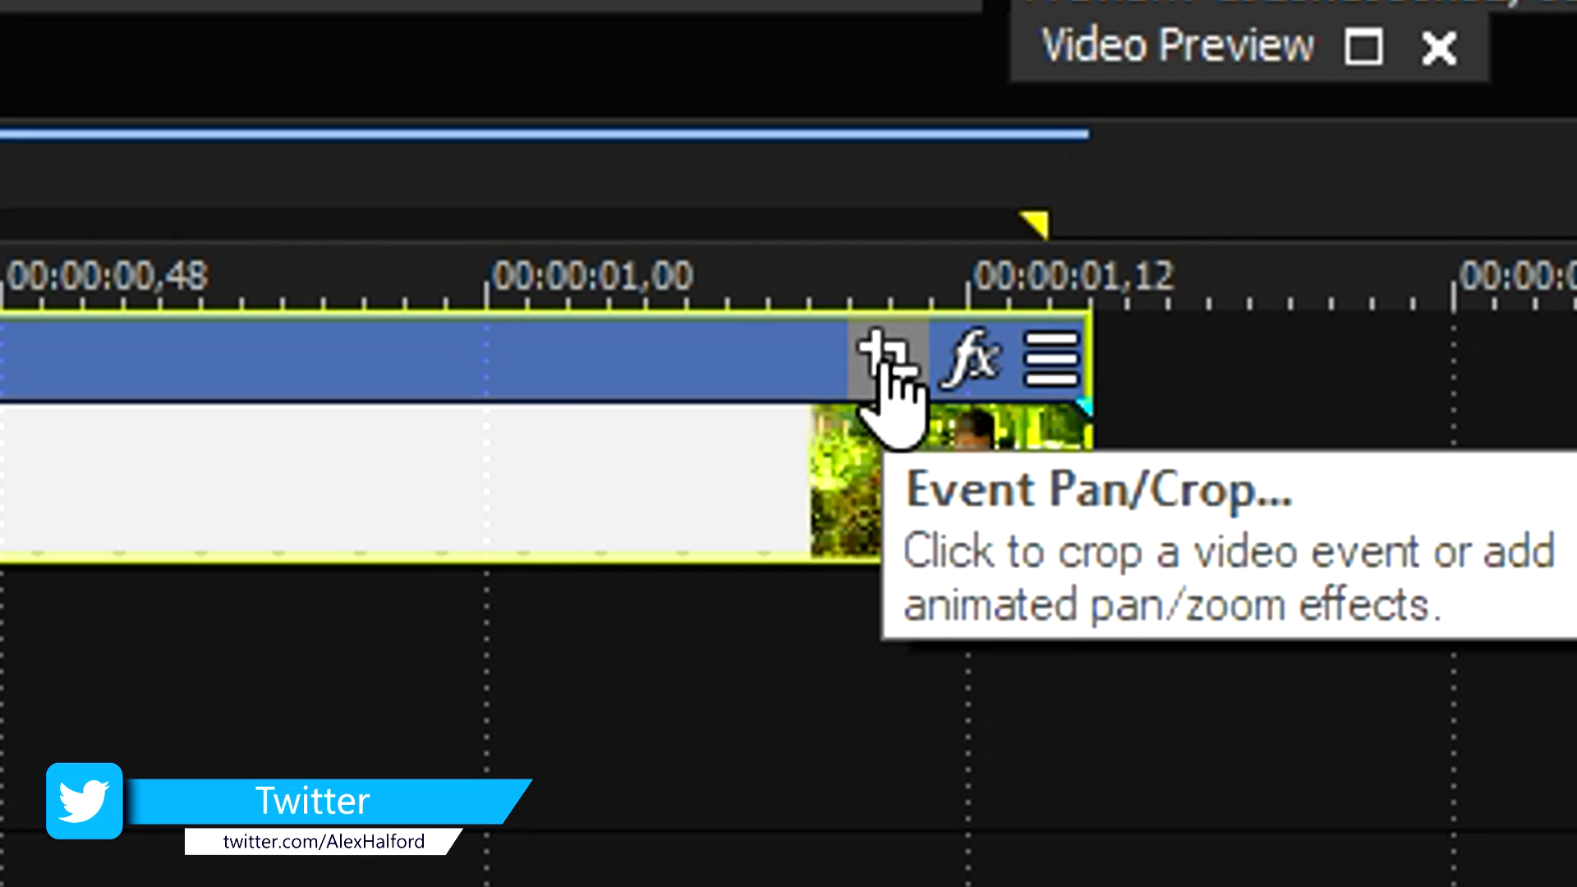
- Open the clip's Event Pan/Crop and trace a mask path up the man's sleeve, over the shoulder to his neck and ear
click(885, 358)
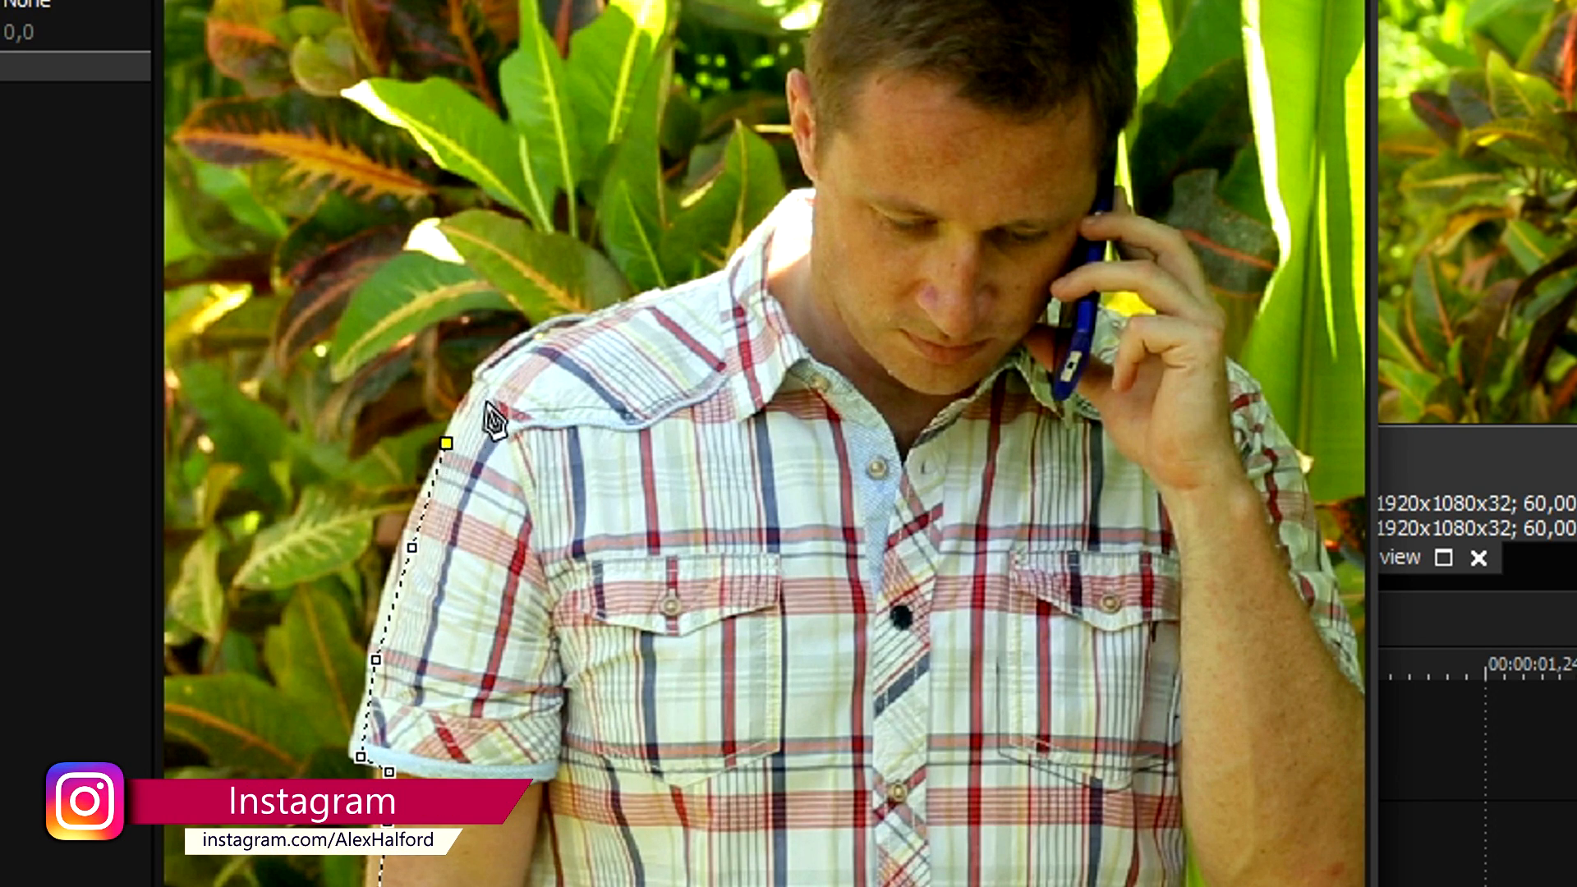
click(504, 345)
click(609, 310)
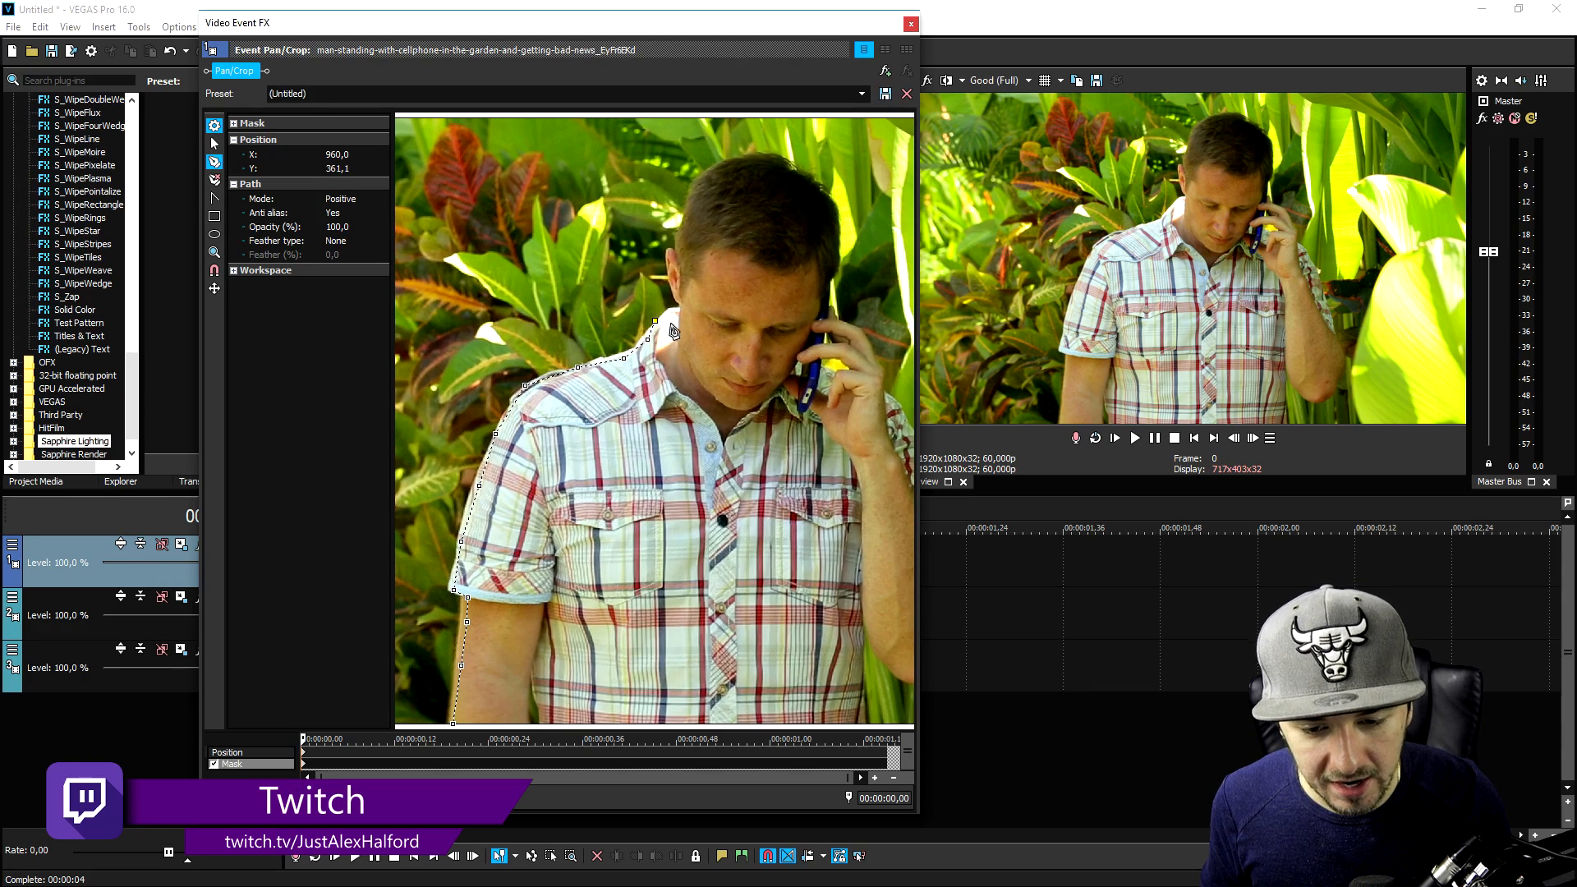
click(808, 201)
click(813, 184)
click(667, 284)
click(668, 267)
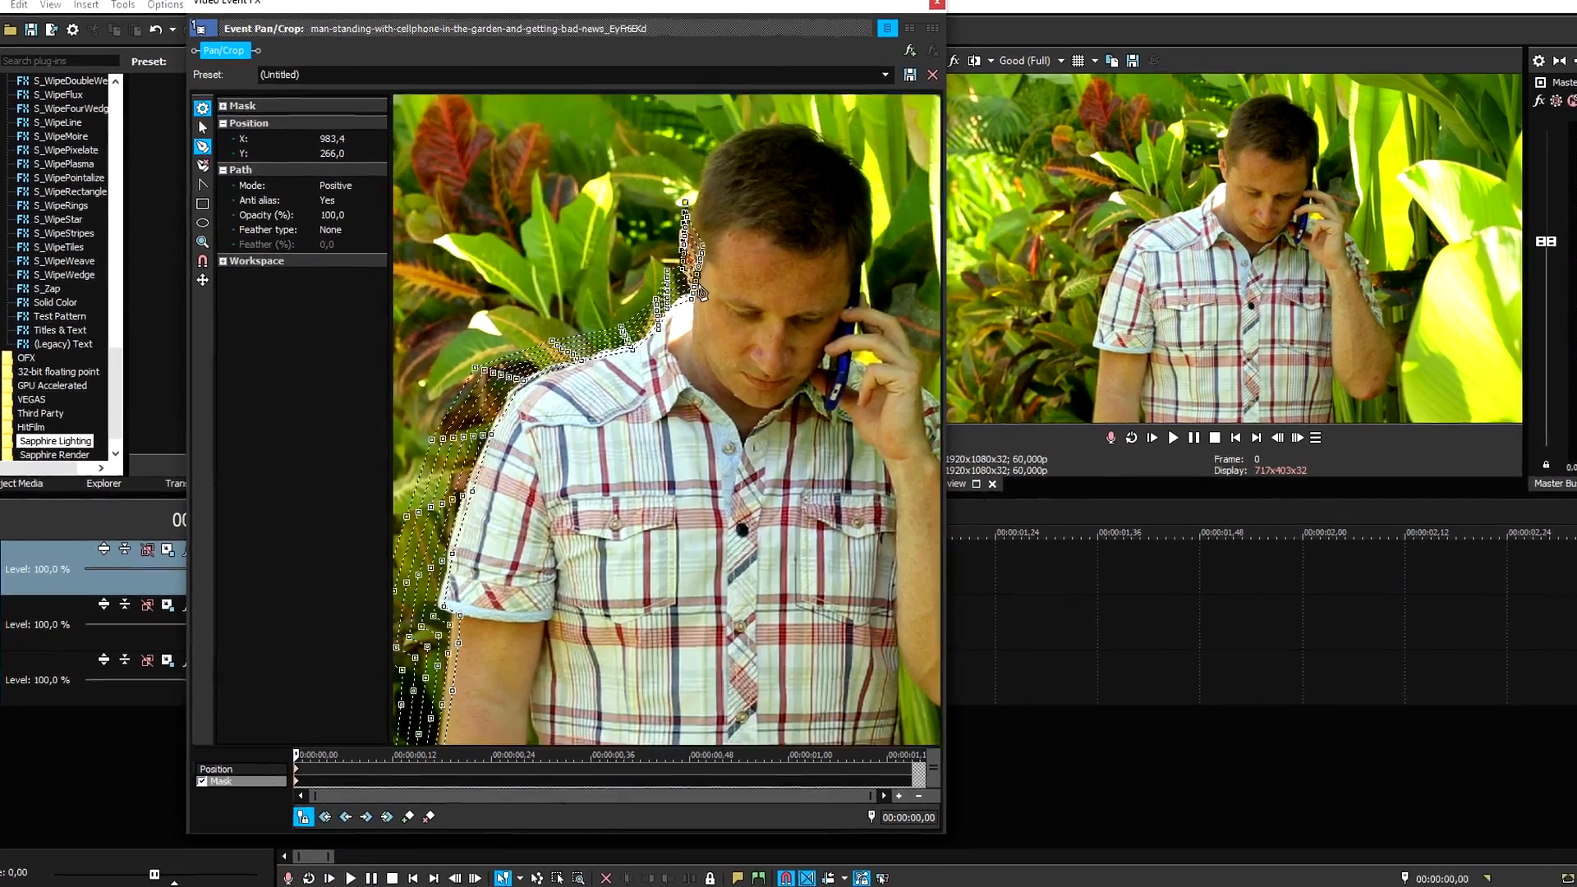
- Extend the mask path around the man's ear and up over the top of his head
scroll(673, 265, up, 3)
click(707, 164)
click(709, 156)
click(718, 164)
click(725, 154)
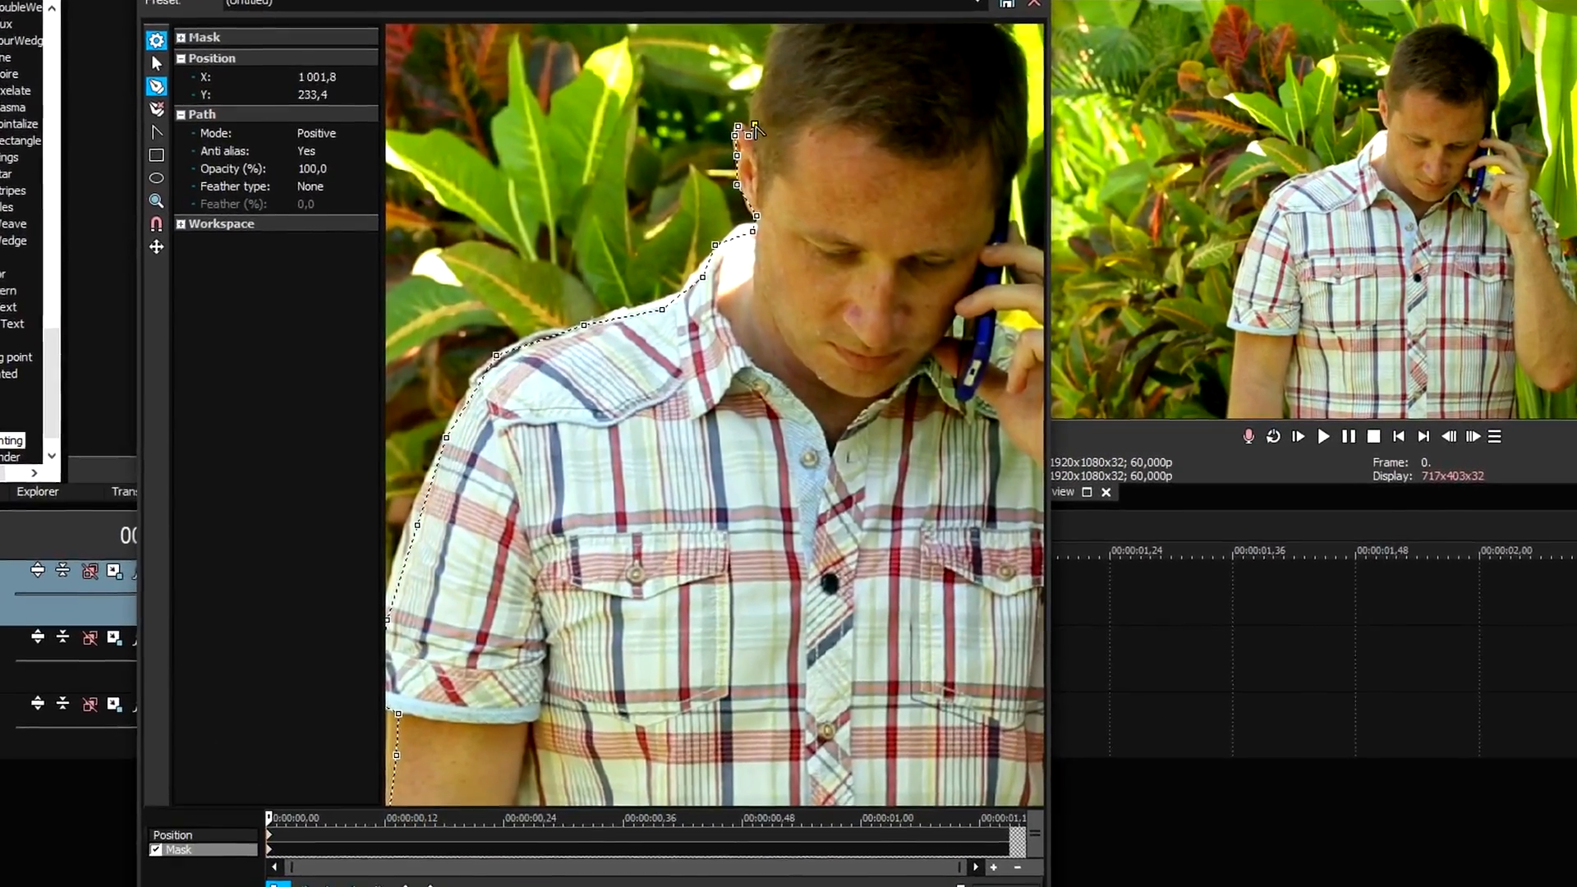
click(737, 108)
scroll(737, 108, down, 1)
click(739, 117)
click(831, 68)
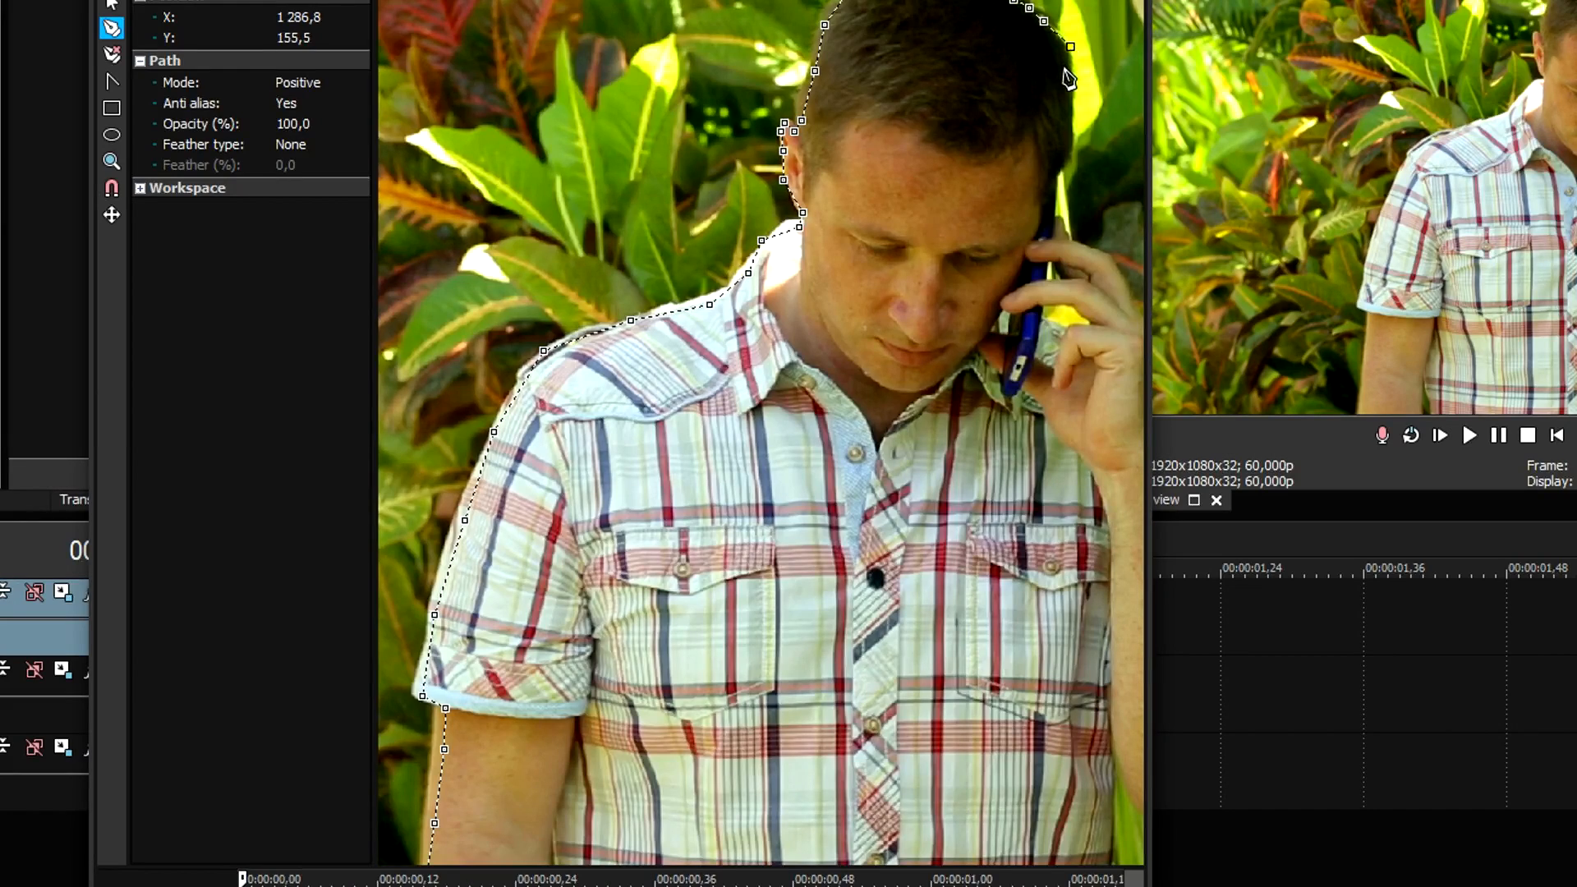
- Undo the last mask point and continue the path down the side of the head and around the hand holding the phone
key(ctrl+z)
click(1069, 236)
click(1096, 249)
click(1111, 260)
scroll(1125, 265, down, 2)
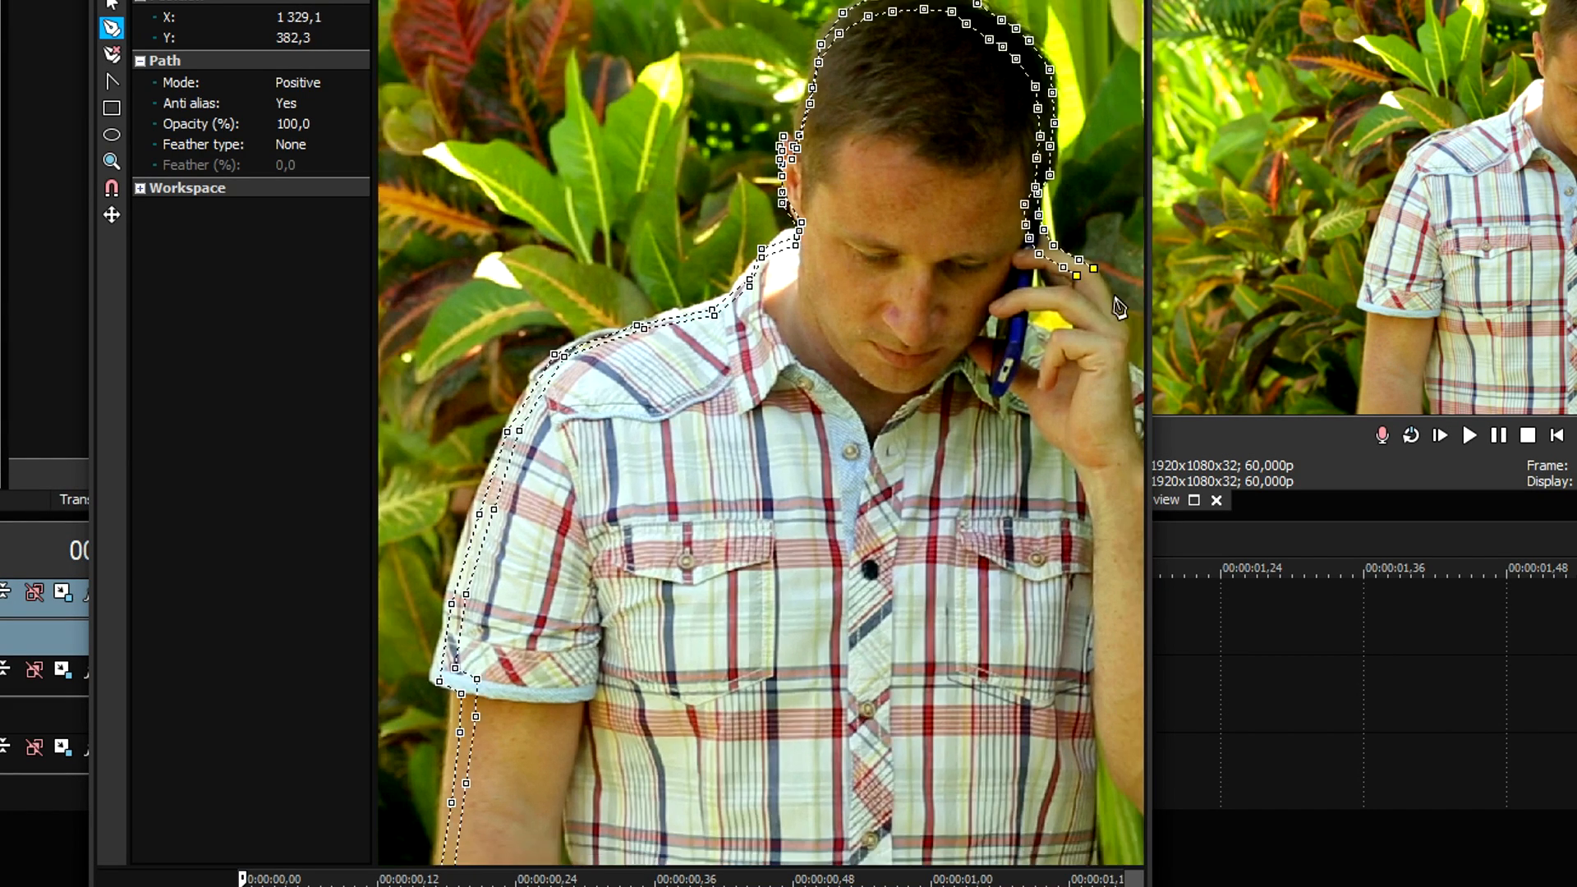
click(1059, 317)
click(1088, 390)
- Trace the mask down the raised arm's sleeve, around the elbow and below the frame, closing it at the starting point
scroll(1088, 390, down, 1)
click(1086, 435)
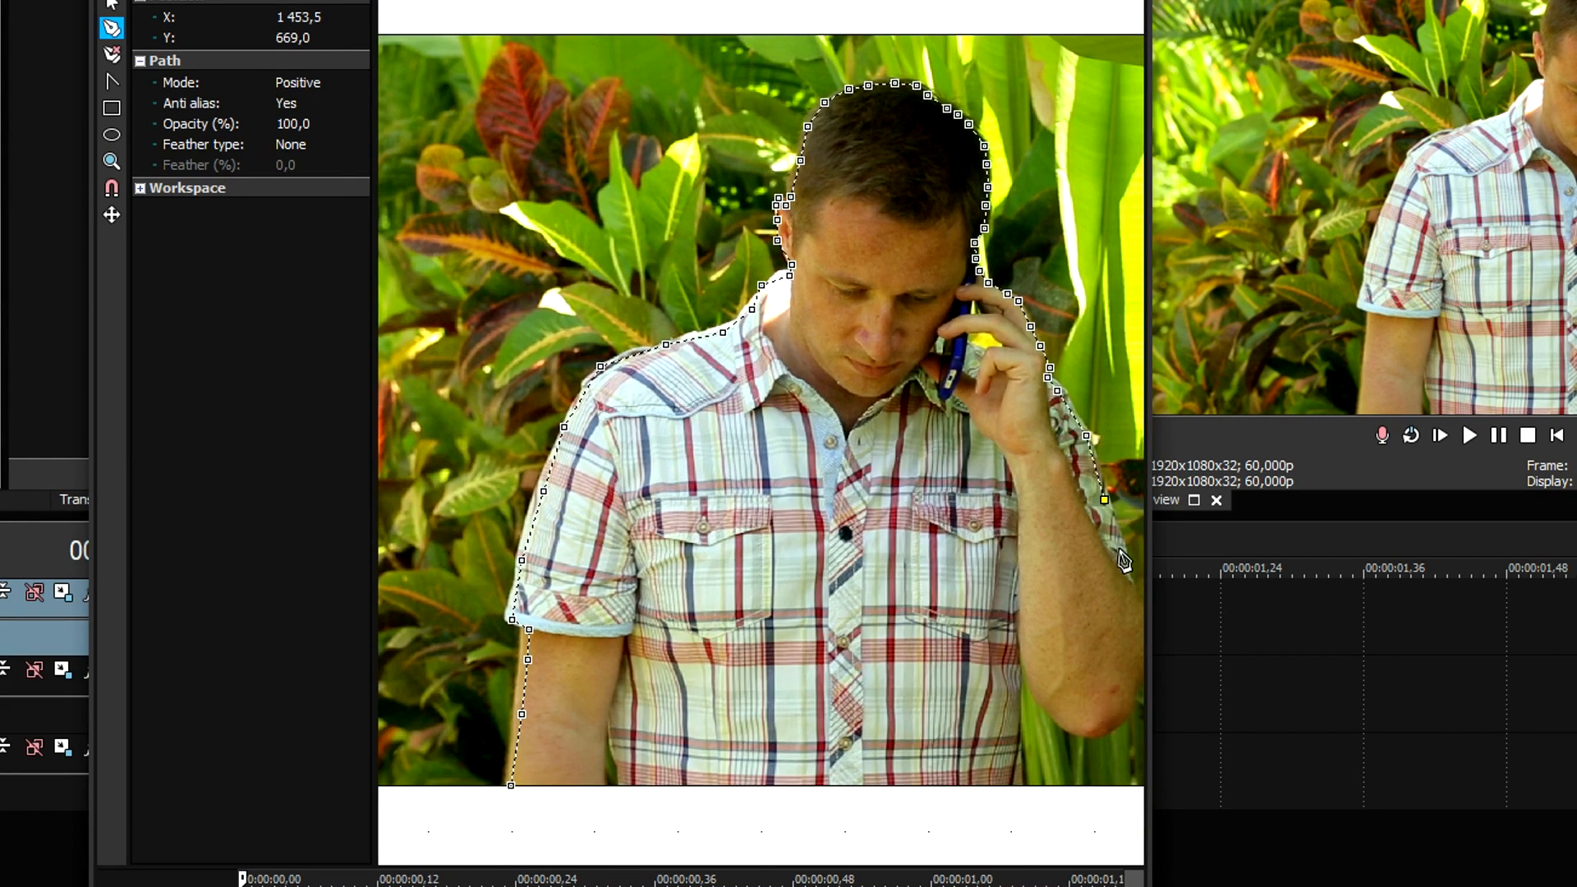
click(1120, 550)
scroll(1120, 555, down, 1)
click(1102, 578)
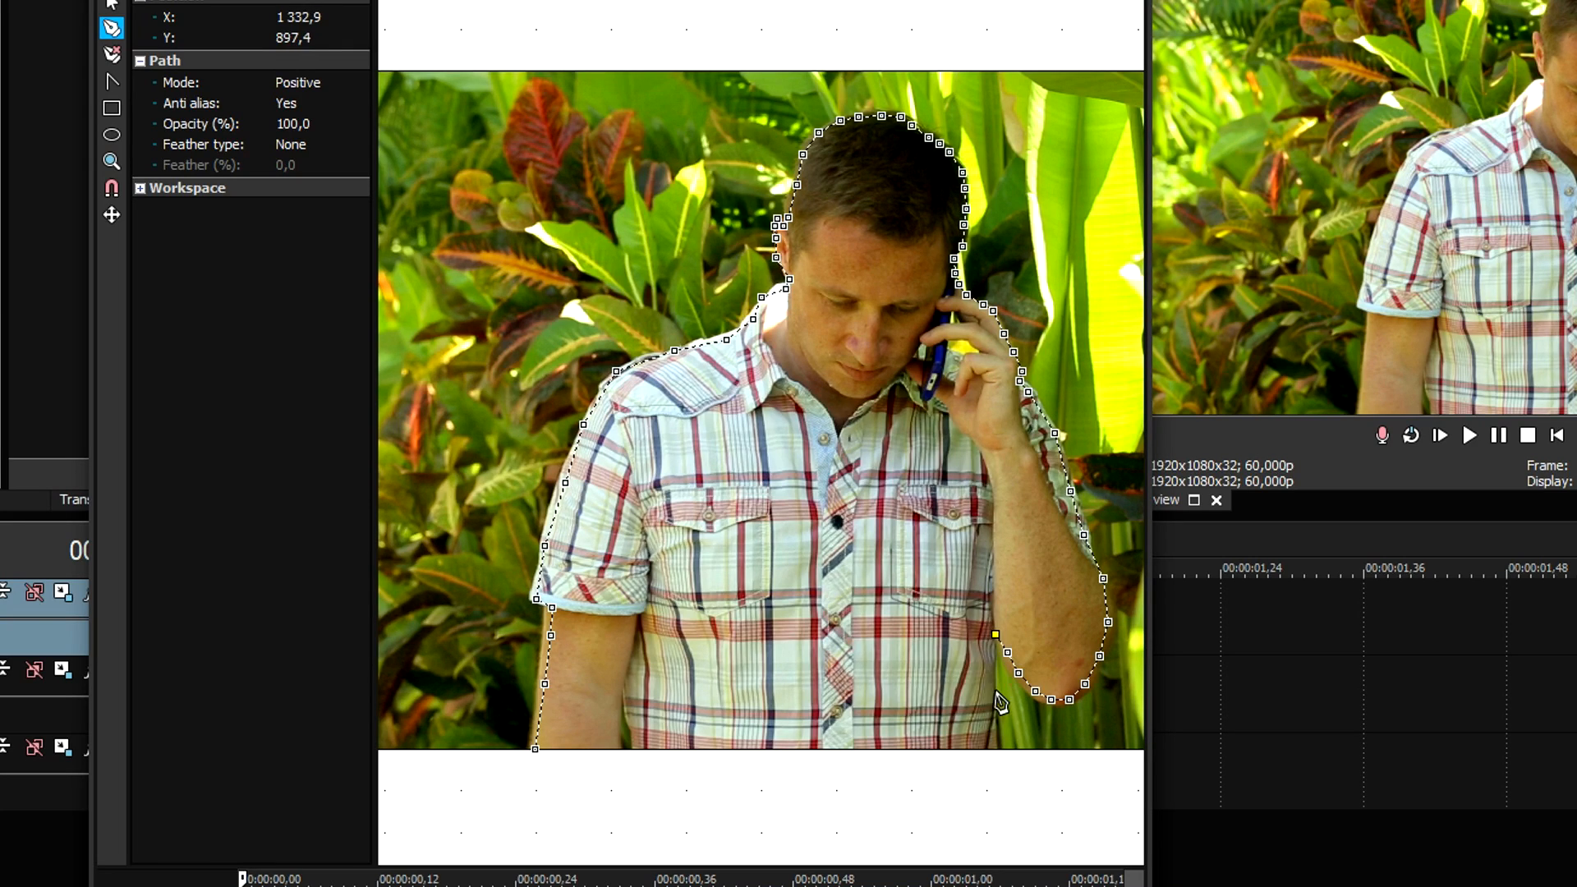
click(536, 750)
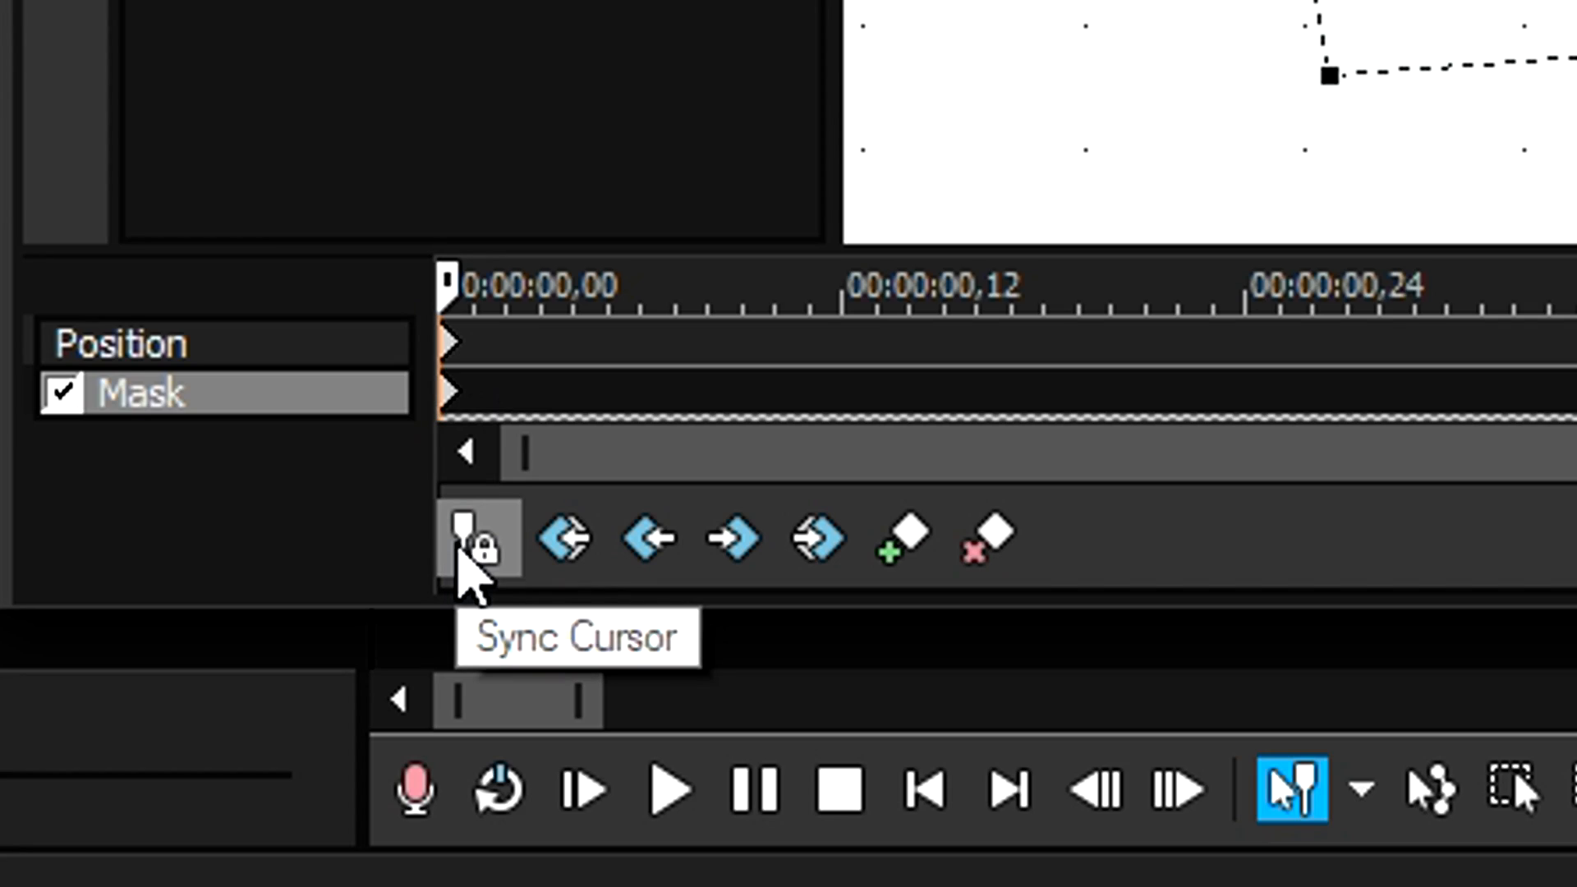
- Turn on Sync Cursor and, at 00:00:00,17, realign the mask points around the man's head, neck and collar
click(461, 546)
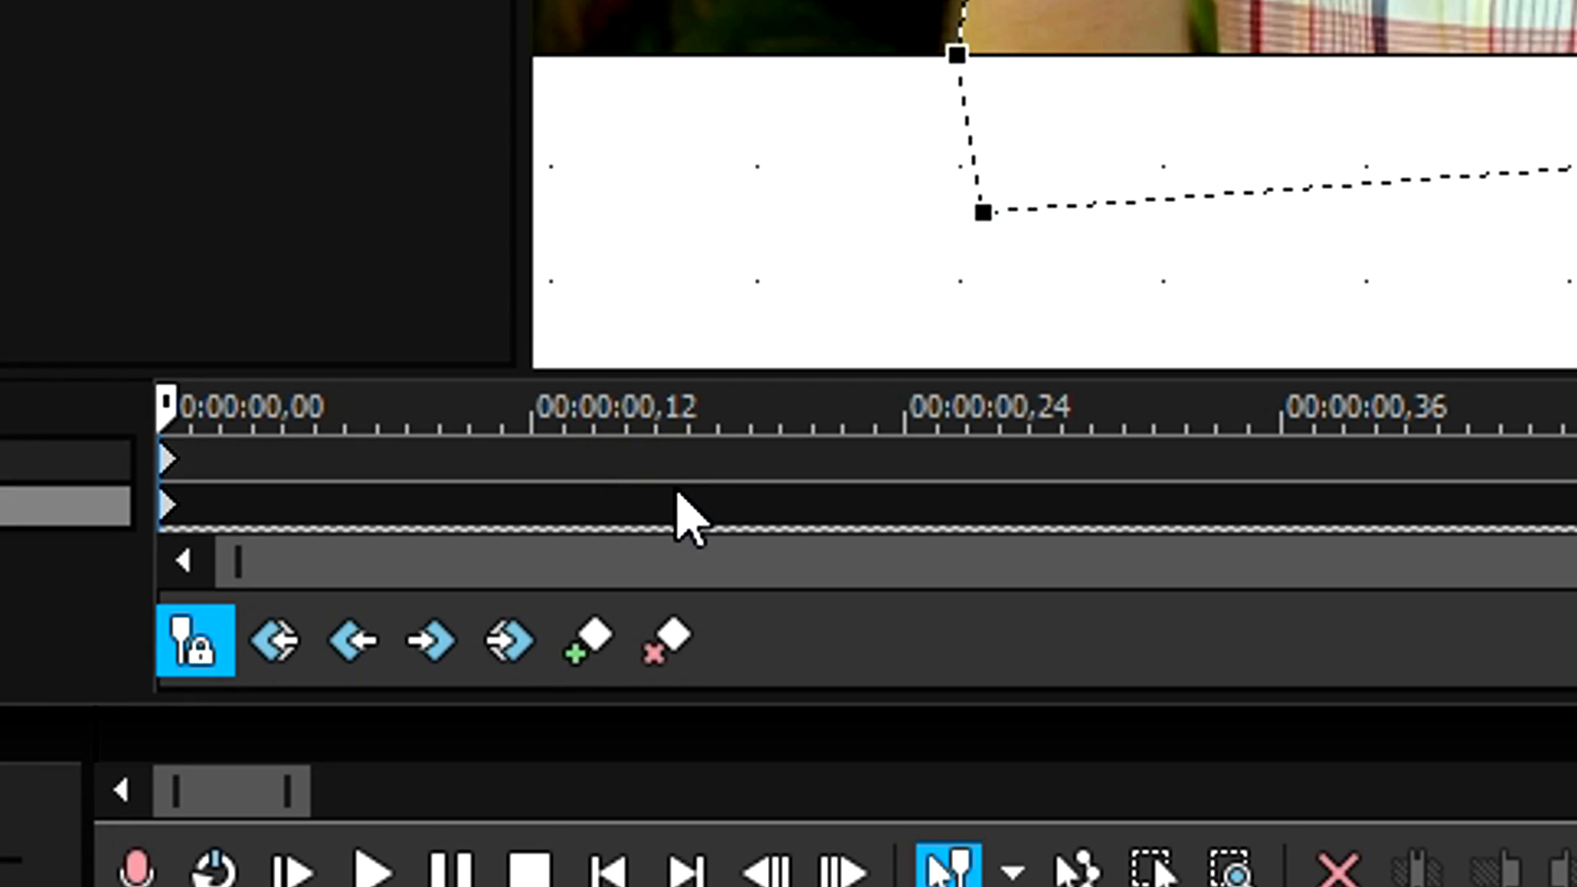
click(678, 496)
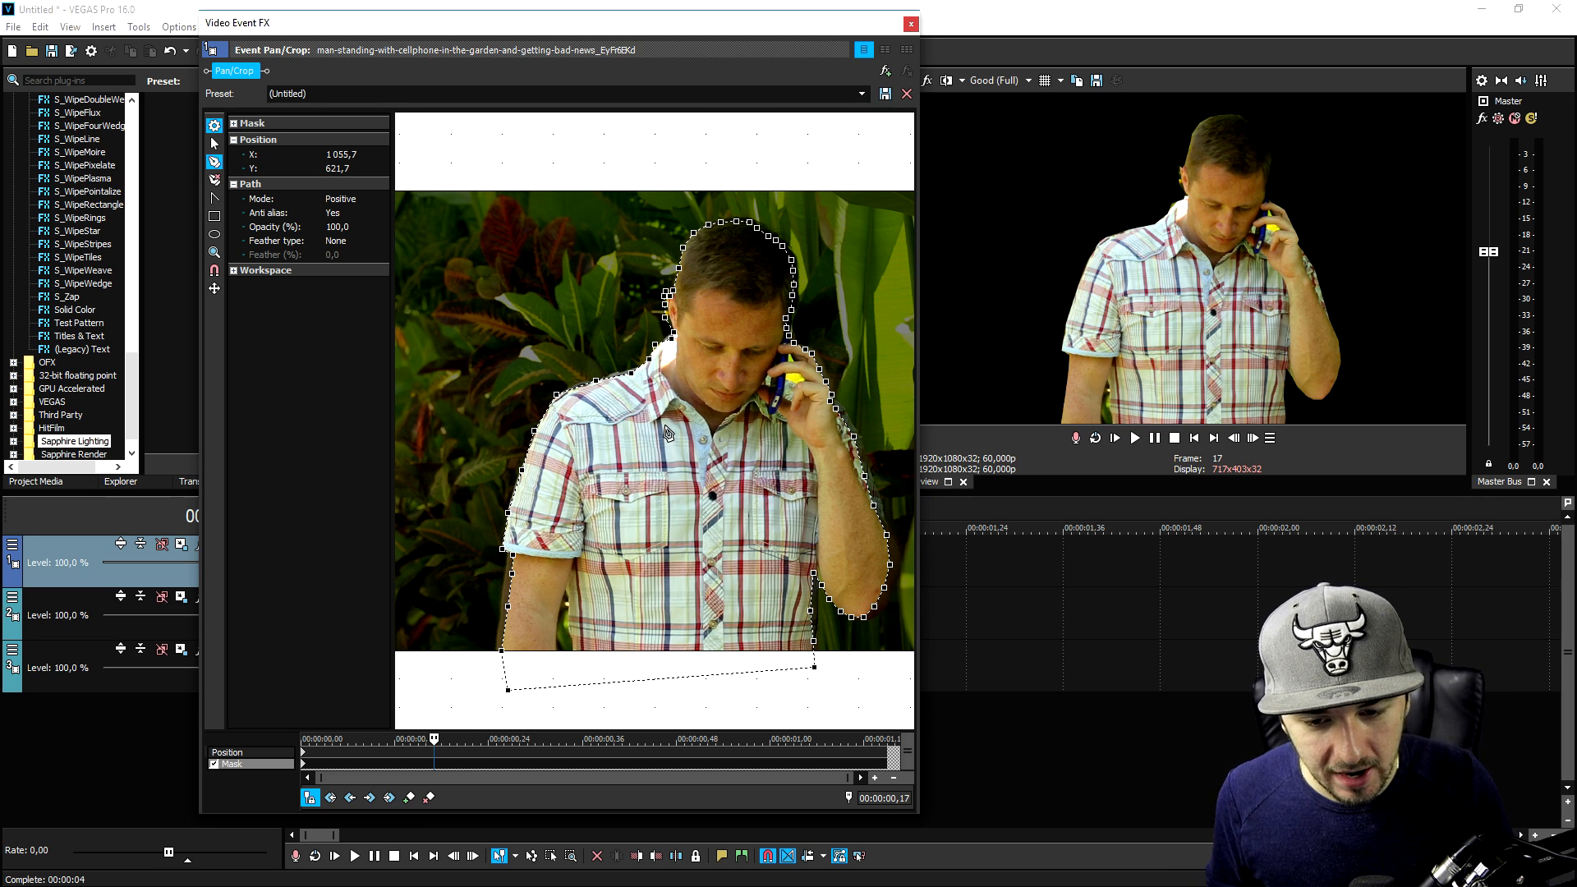
scroll(668, 427, up, 3)
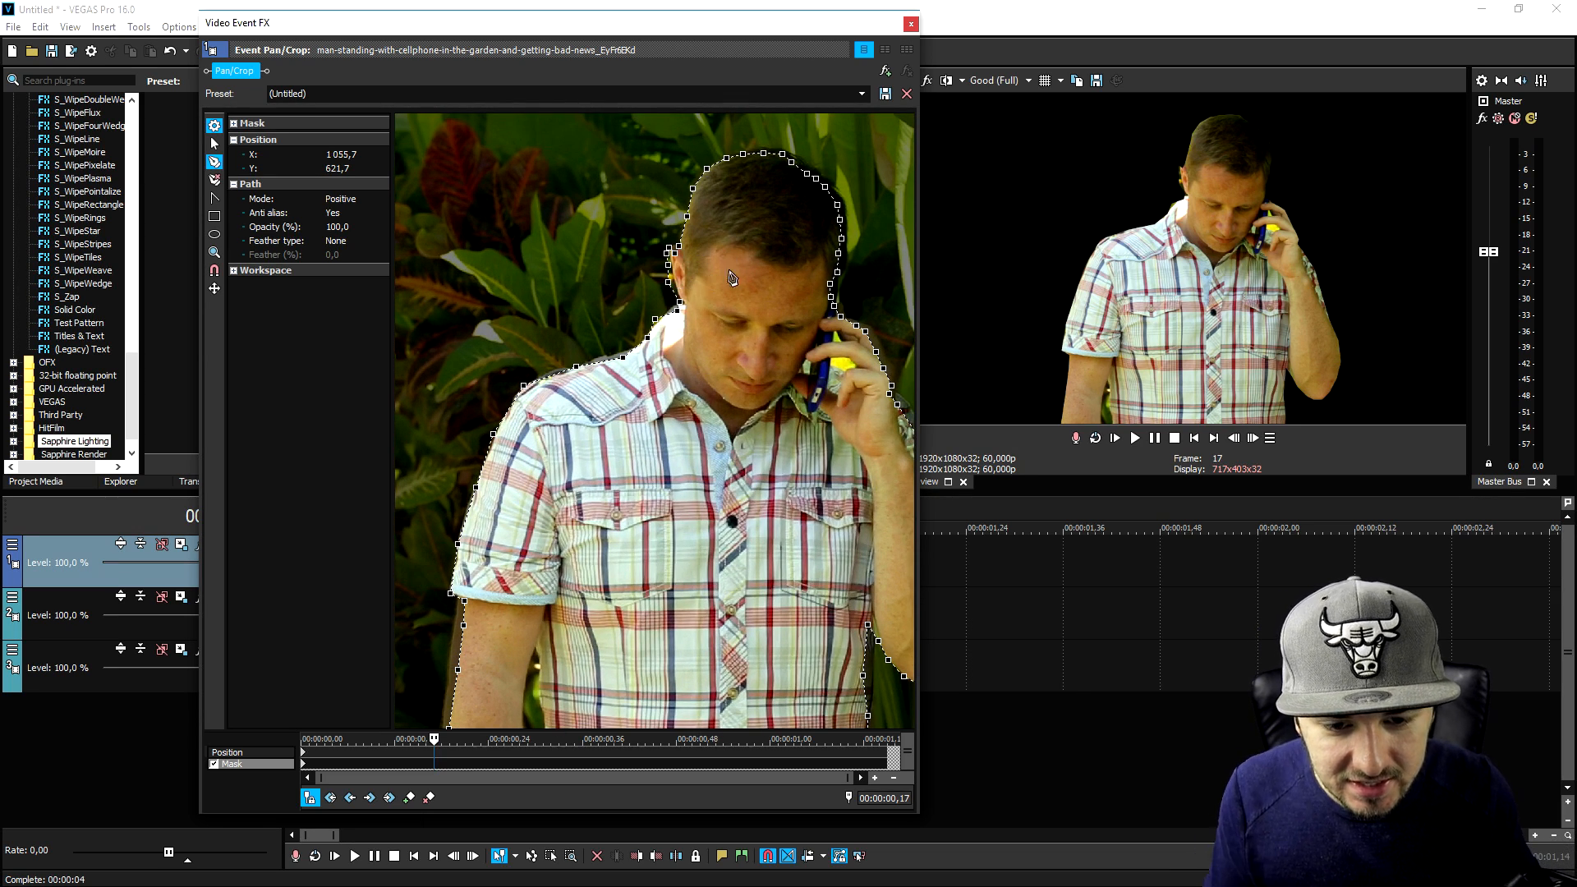
key(ctrl+a)
click(838, 204)
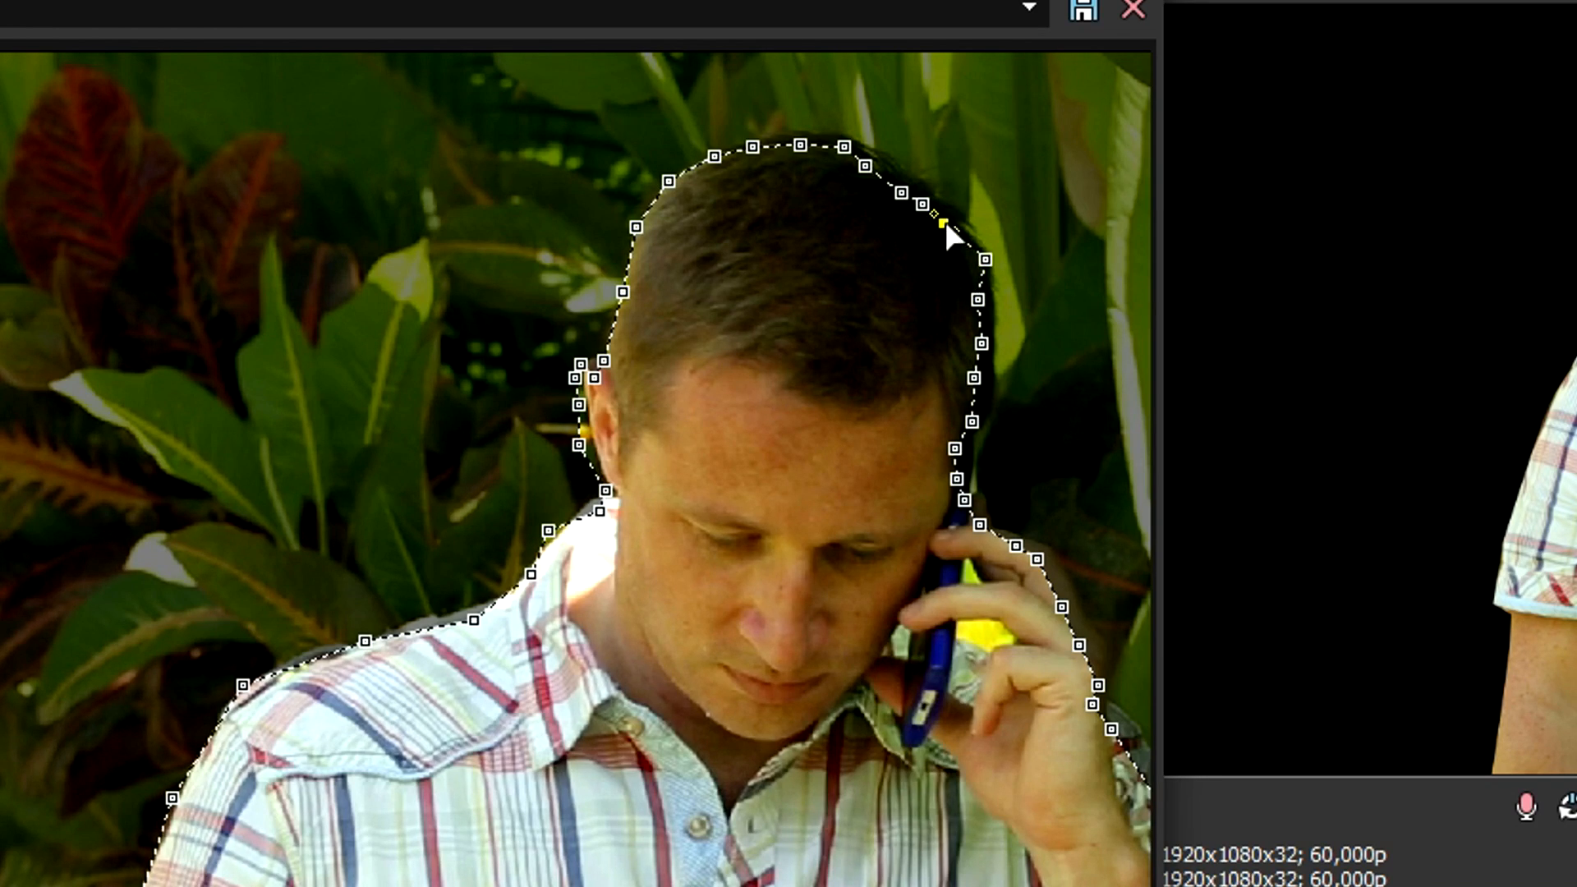
key(ctrl+z)
scroll(616, 496, up, 2)
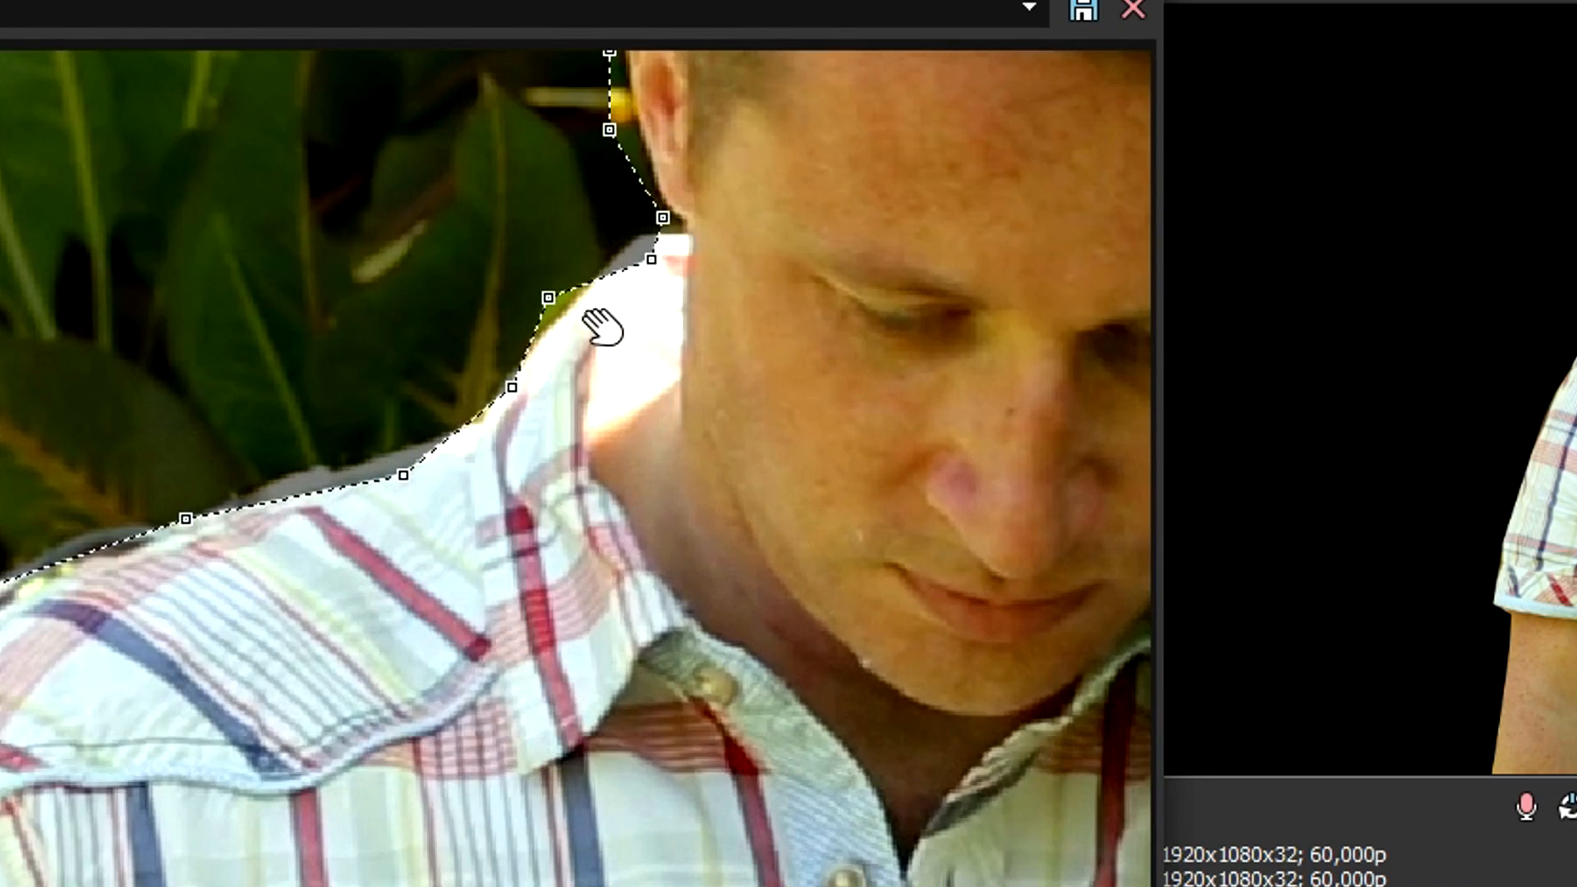
drag(557, 296, 569, 333)
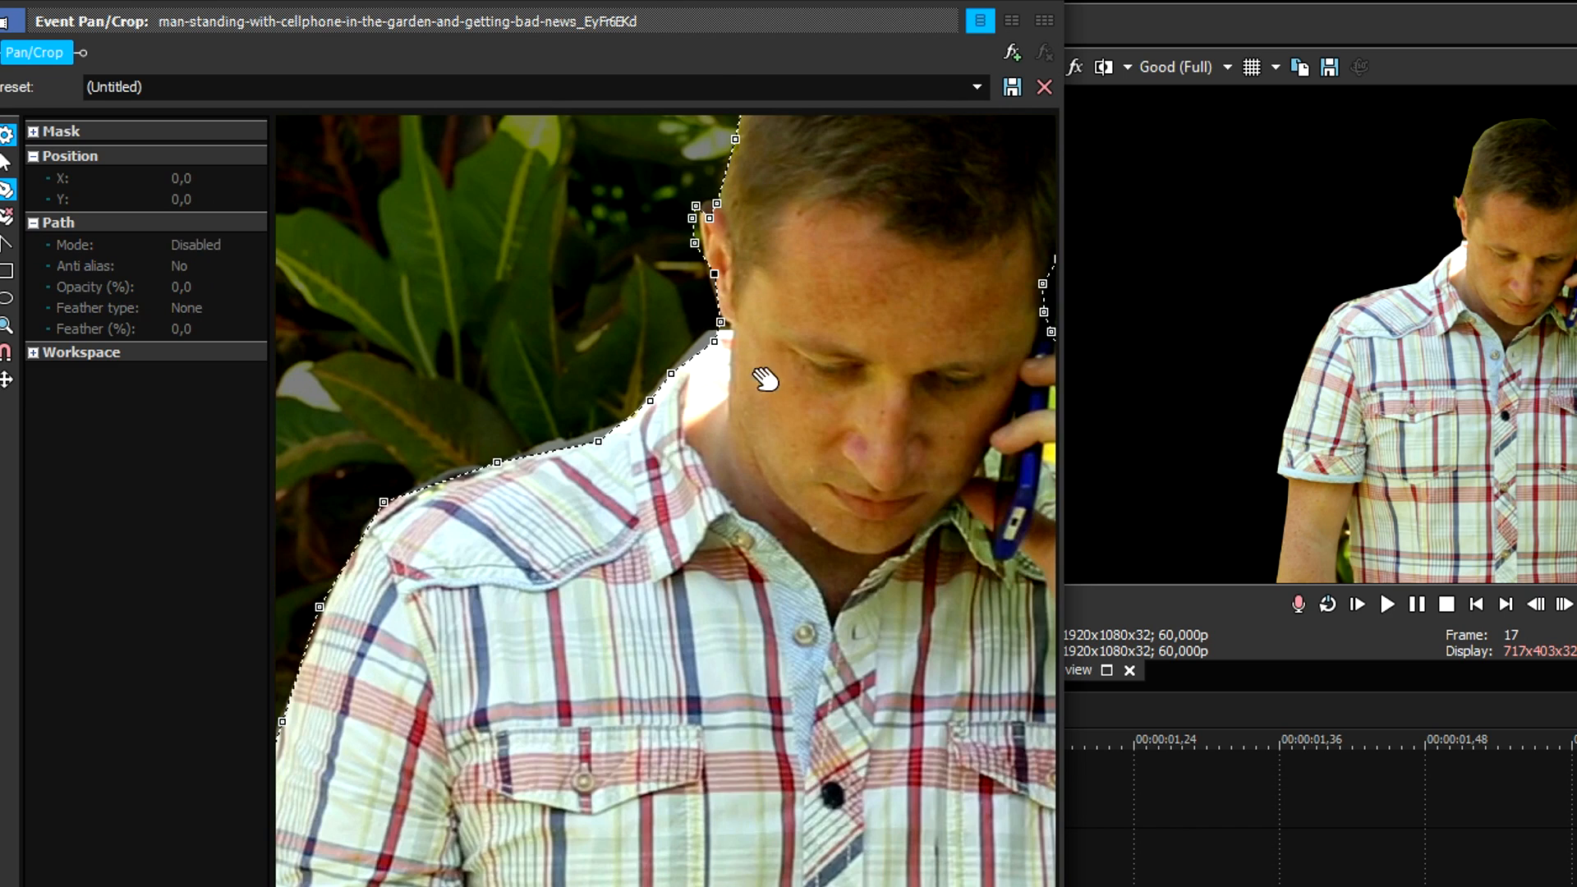
scroll(739, 493, up, 3)
scroll(800, 411, up, 1)
click(733, 409)
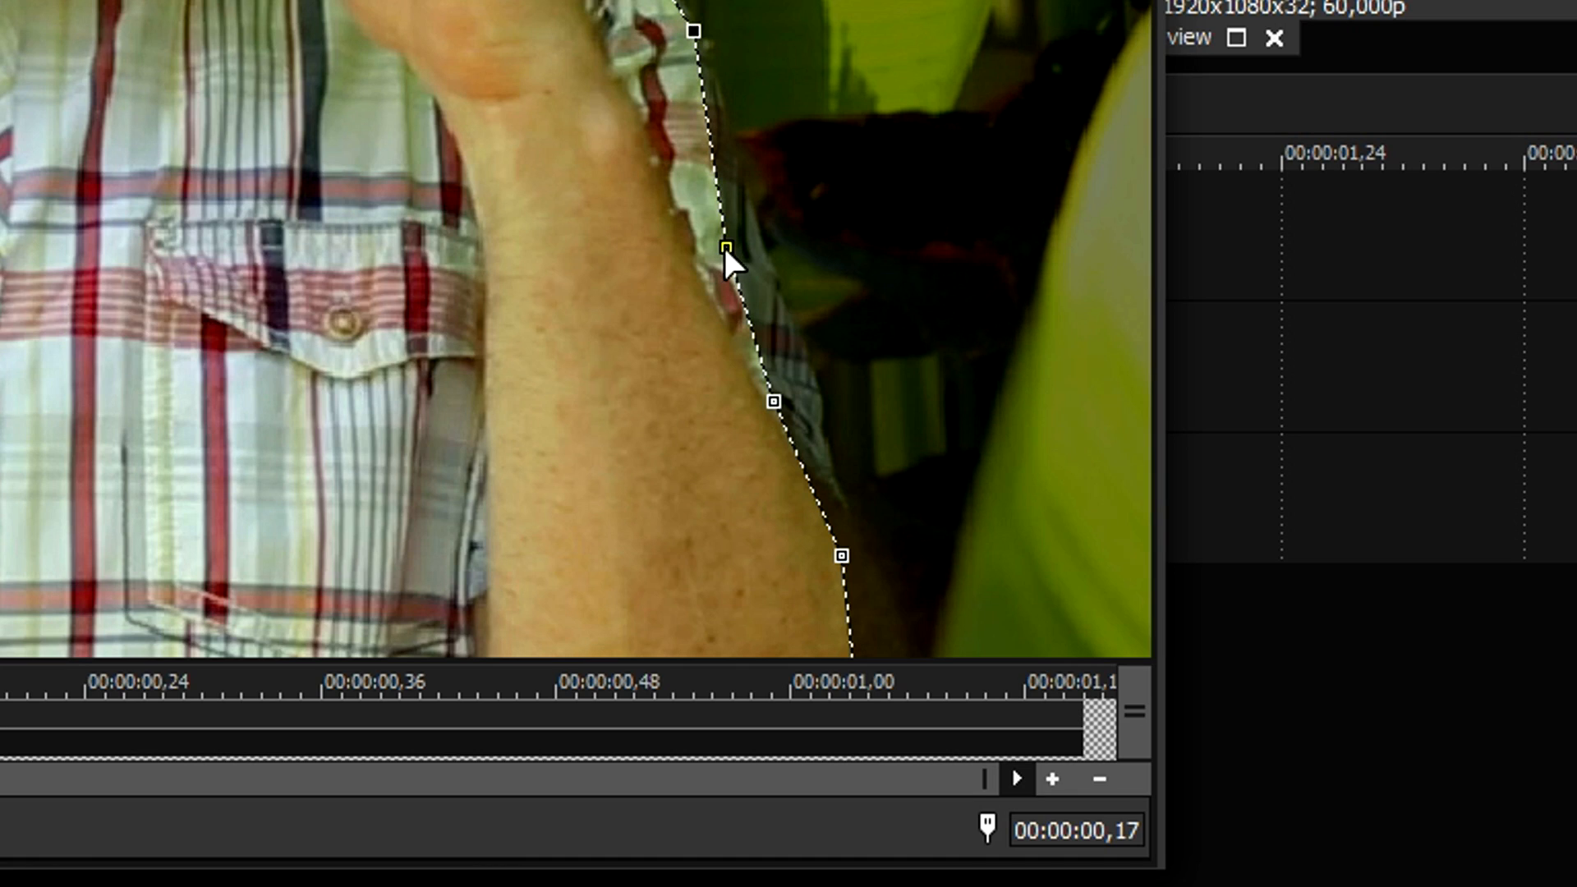
- At 00:00:00,17, move the mask points along the raised forearm, elbow and shirt side onto the man's outline
drag(726, 248, 750, 248)
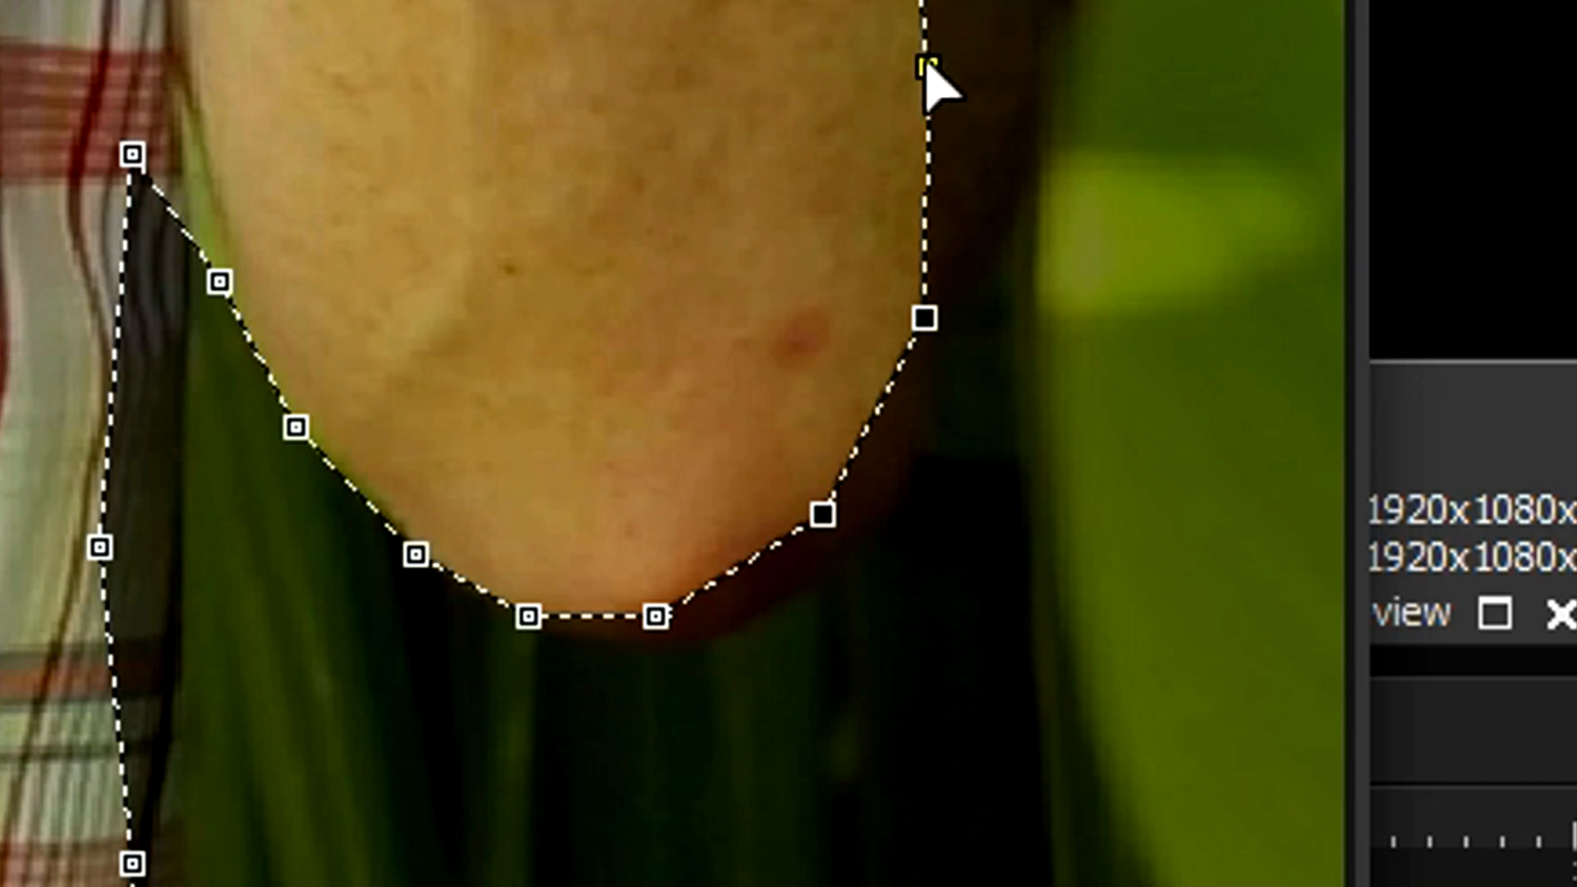
drag(926, 67, 1017, 21)
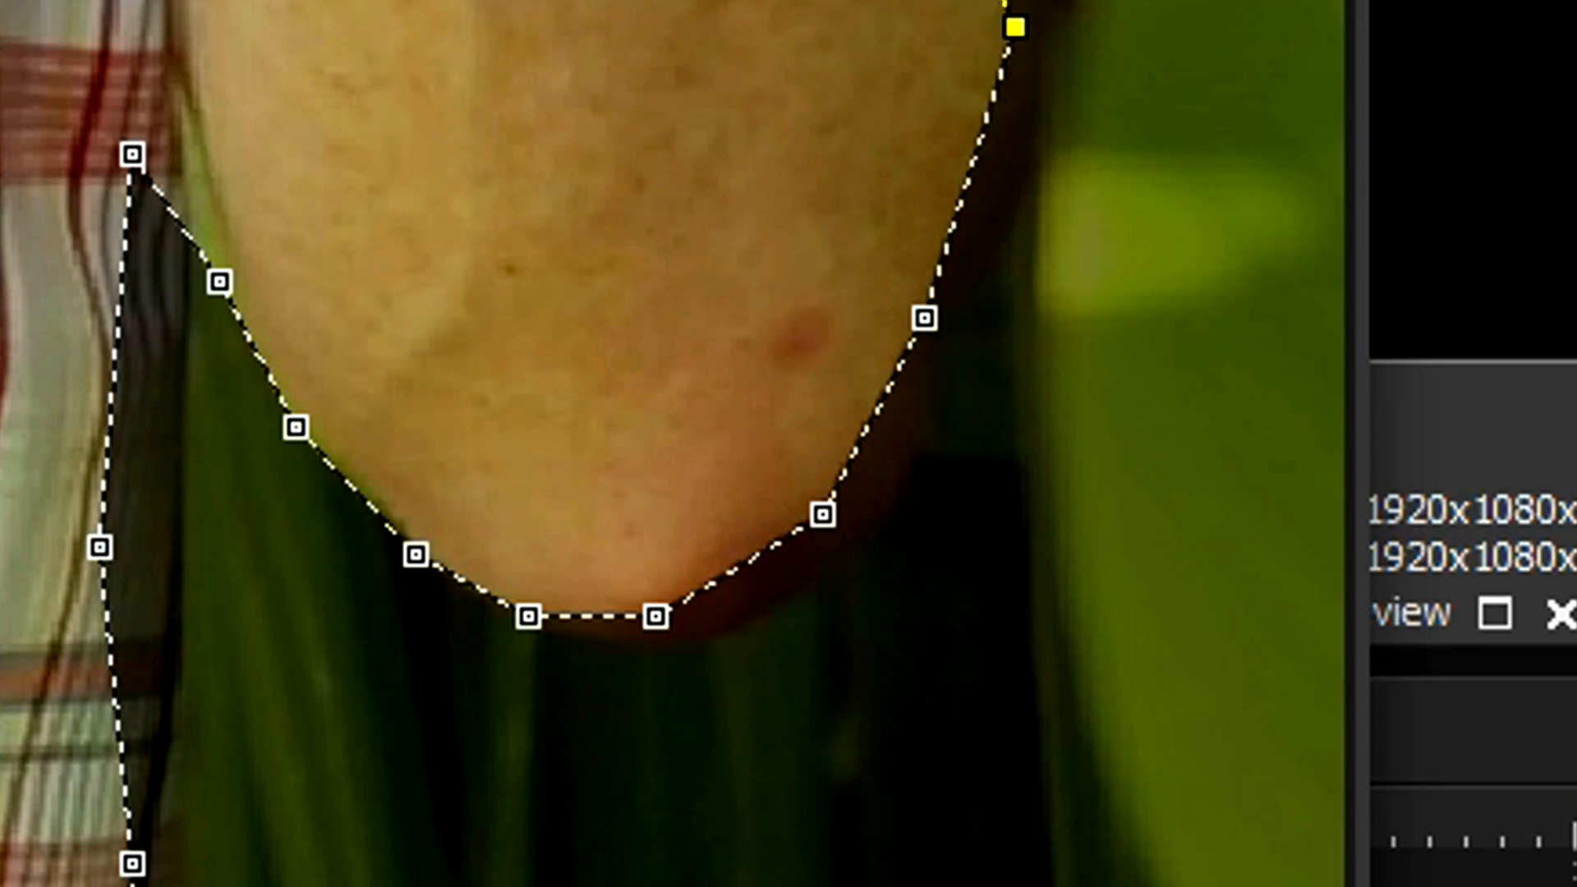
click(131, 154)
drag(512, 451, 522, 448)
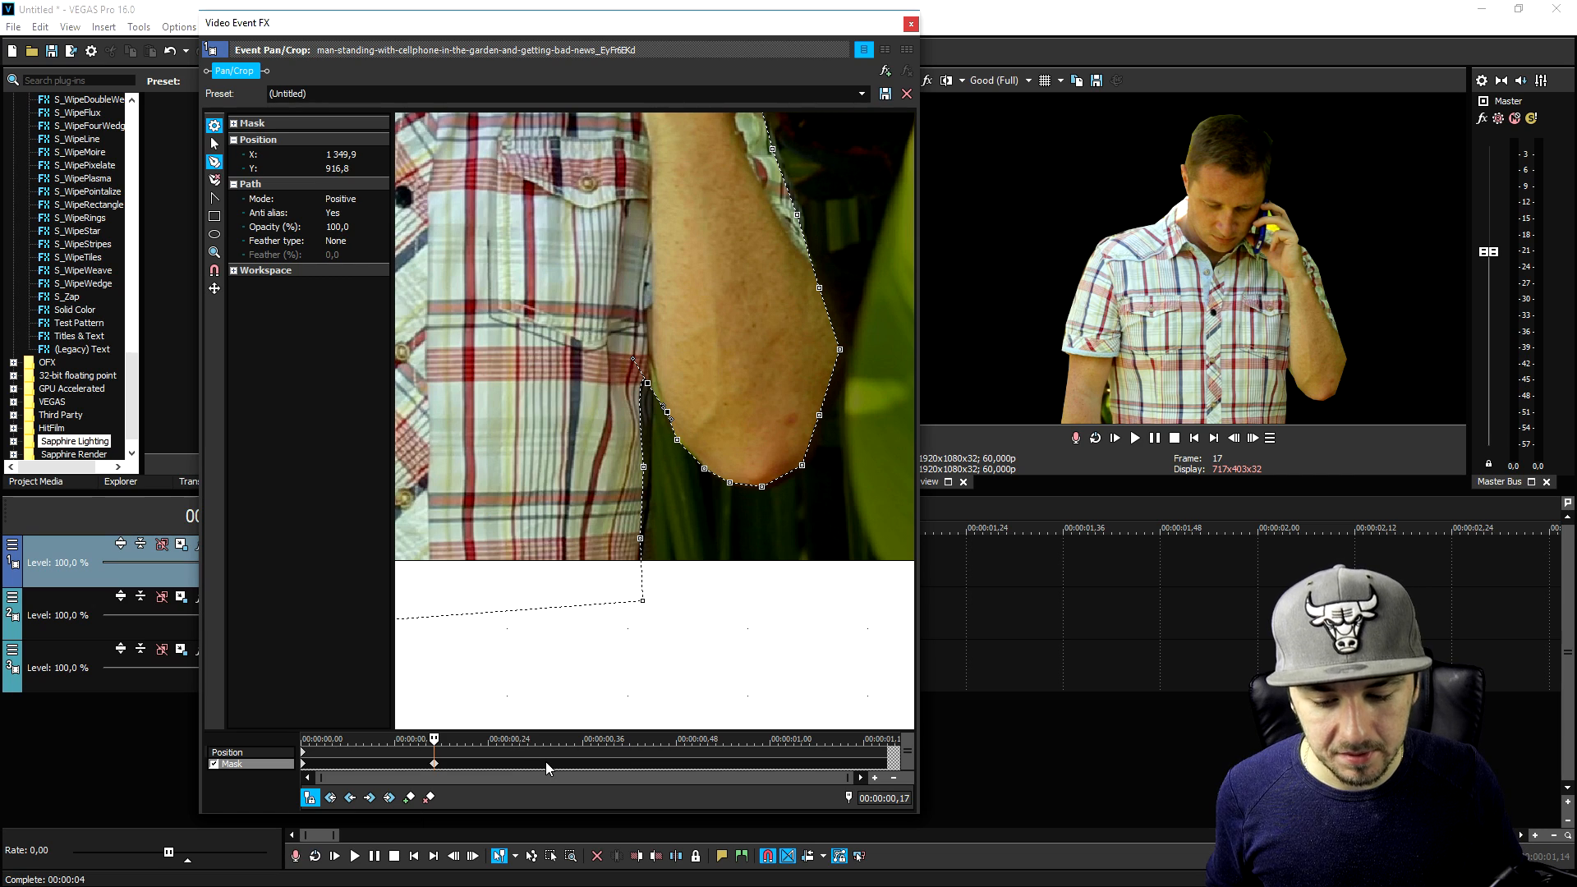
- At 00:00:00,31, realign the mask with the man's outline to keyframe his new position
click(545, 761)
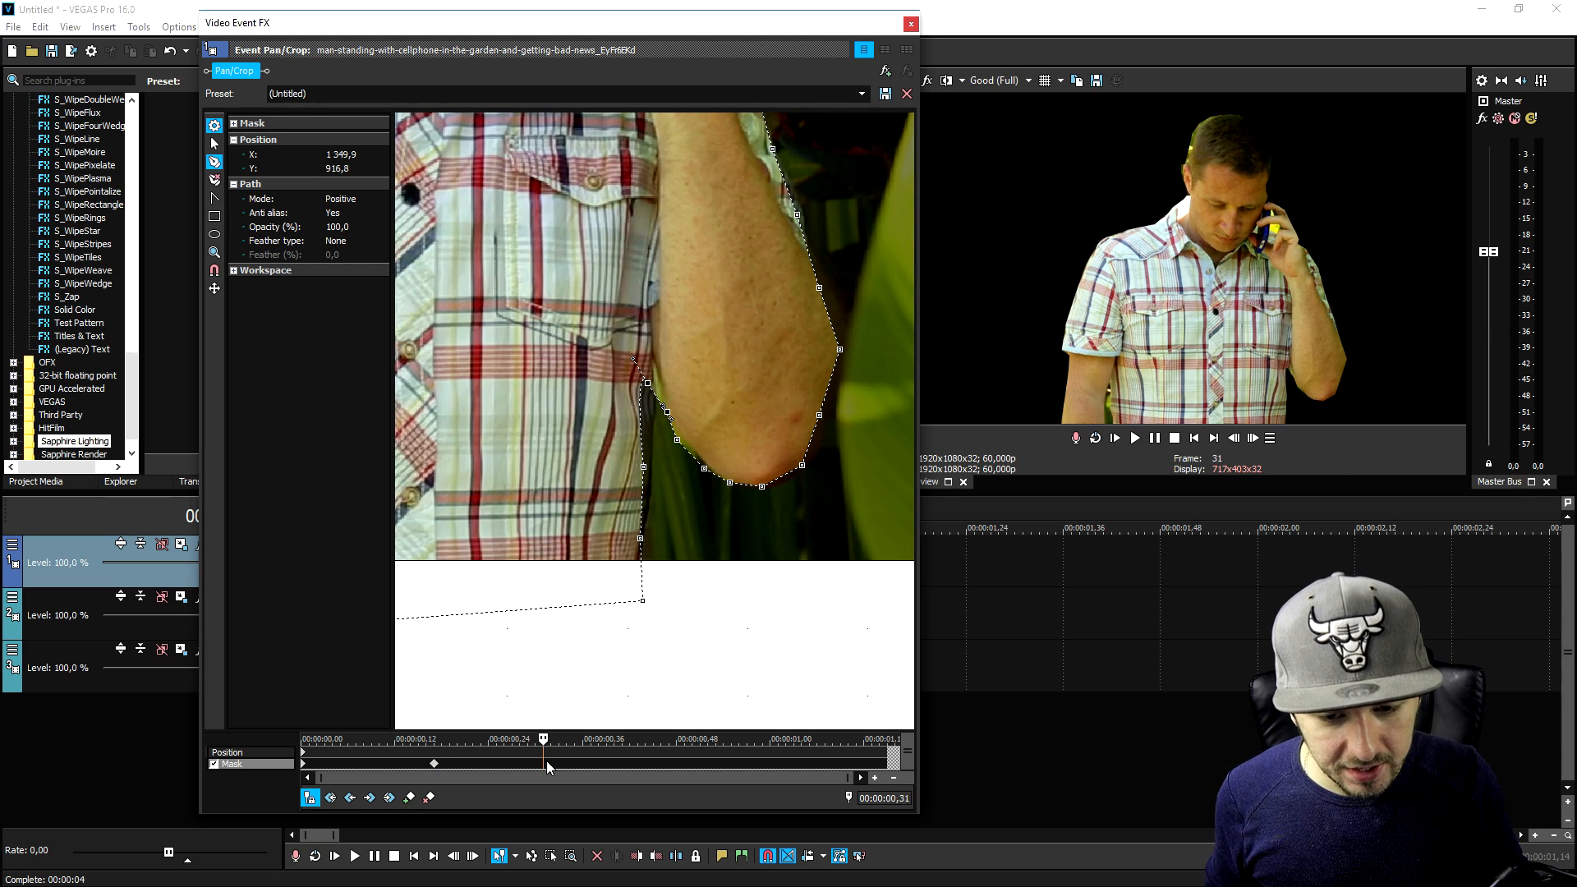
scroll(748, 188, up, 1)
scroll(754, 187, down, 6)
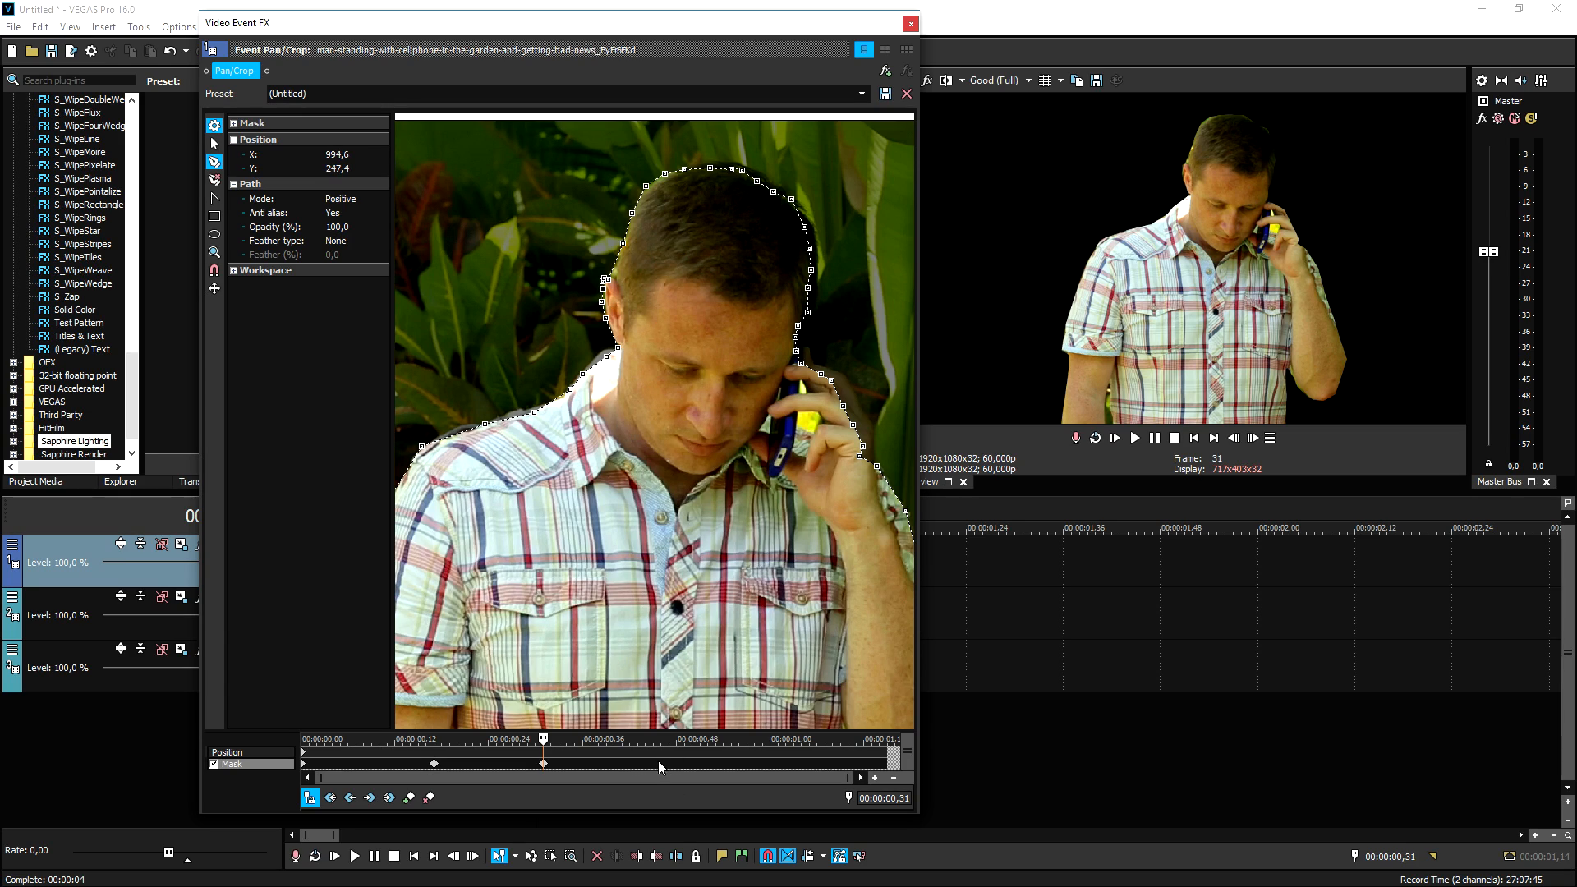
- At 00:00:00,46, adjust the mask points around the head, elbow and torso to match the man's outline
click(659, 762)
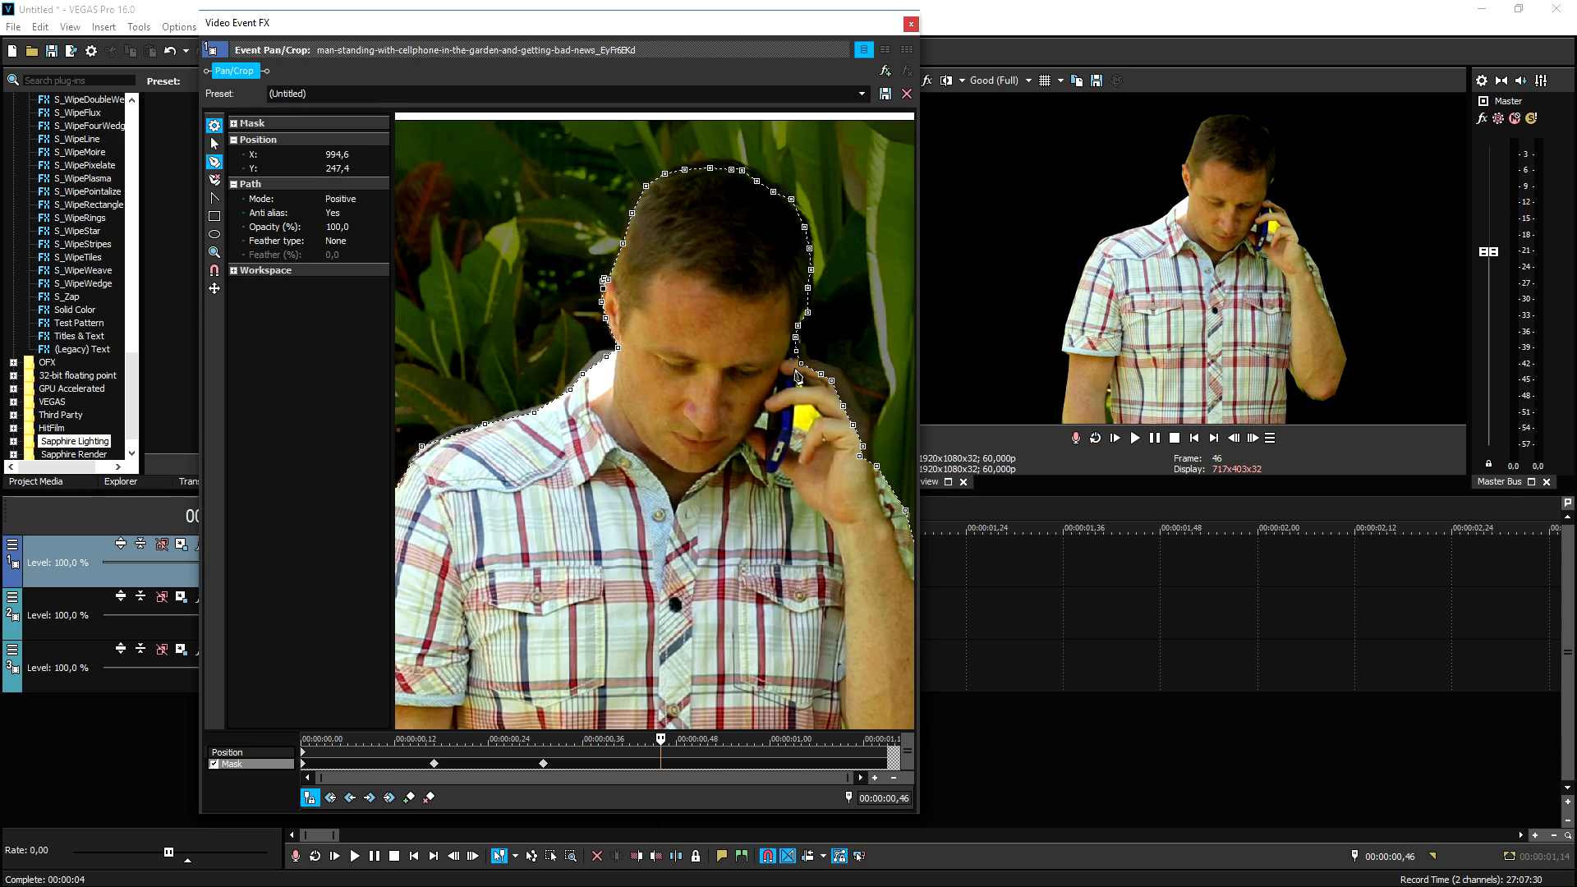
scroll(650, 212, down, 1)
drag(814, 690, 698, 567)
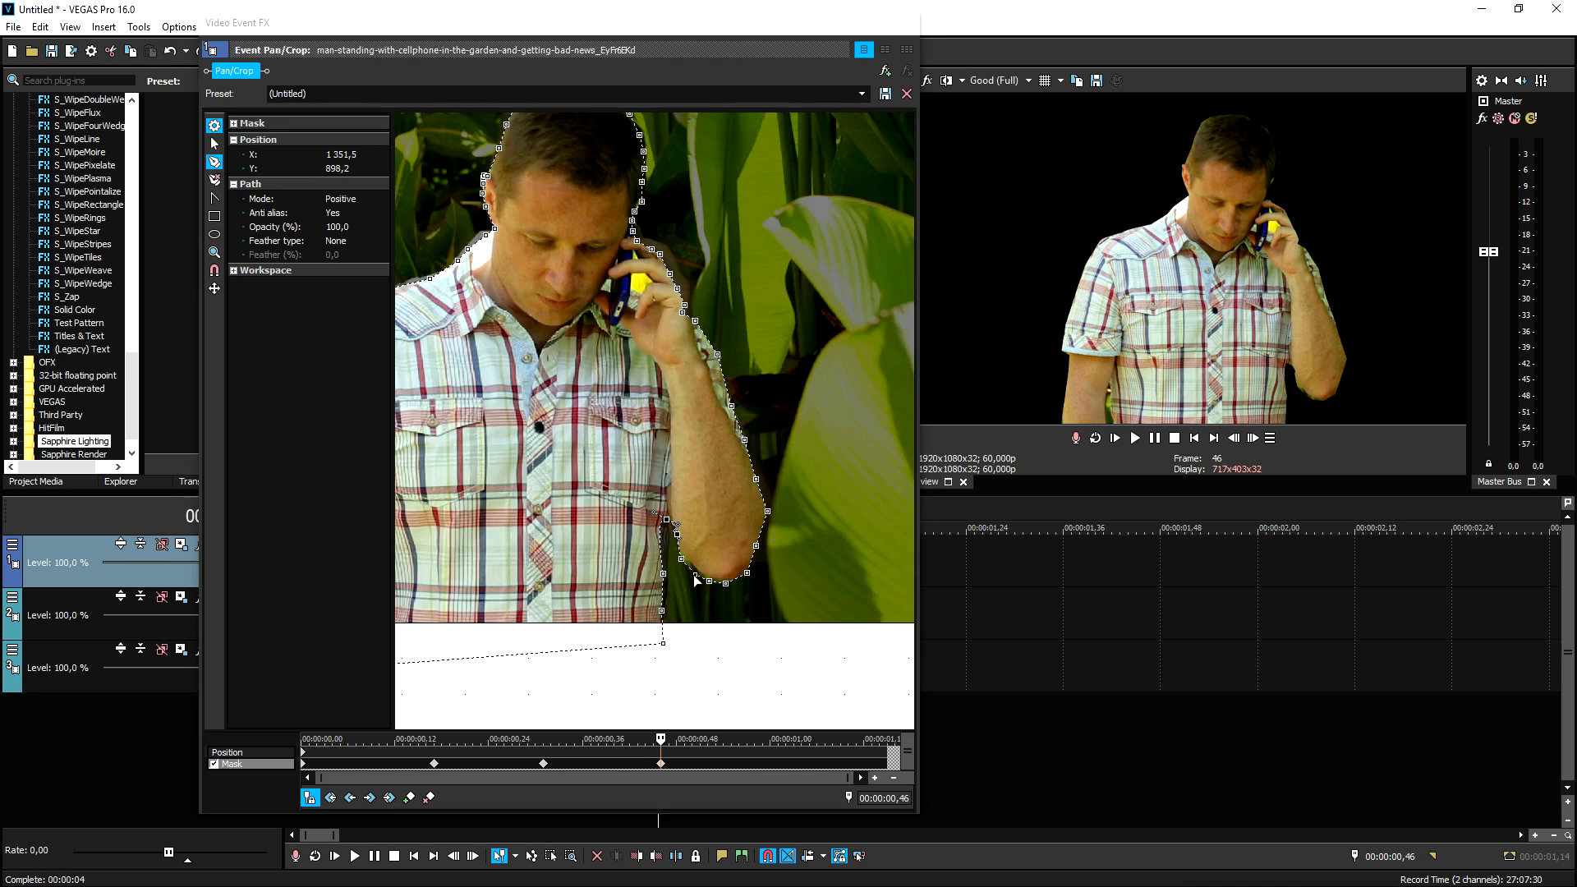
scroll(692, 567, down, 3)
drag(510, 640, 671, 660)
scroll(609, 371, up, 3)
click(713, 256)
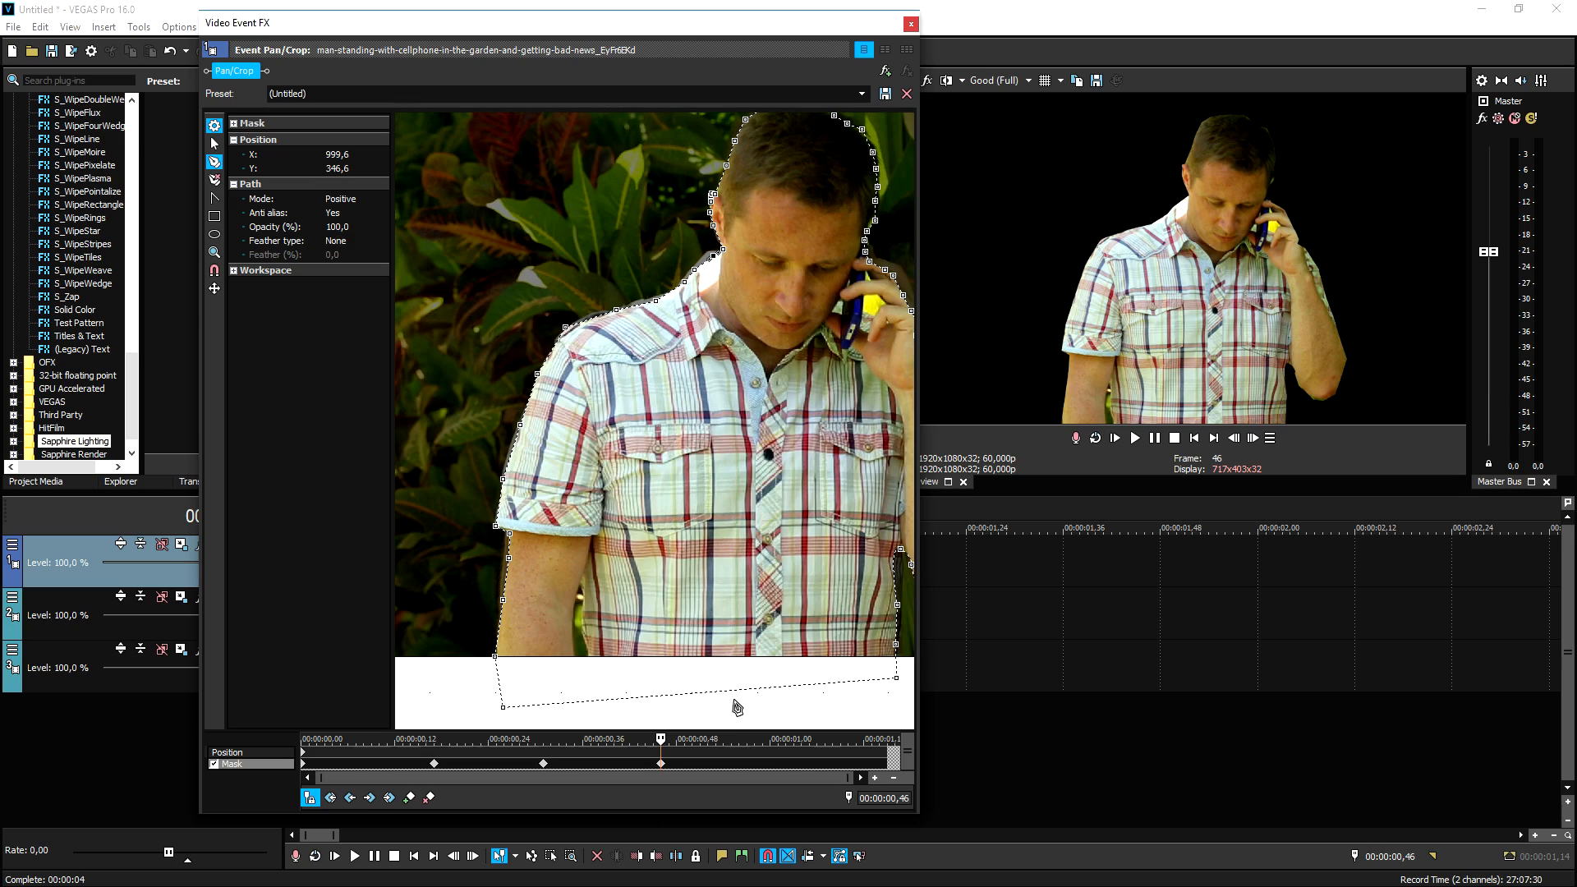
- At 00:00:01,02, start realigning the mask points along the phone side of the man's head
click(785, 763)
drag(834, 129, 813, 327)
click(743, 316)
scroll(788, 332, up, 3)
drag(836, 349, 811, 351)
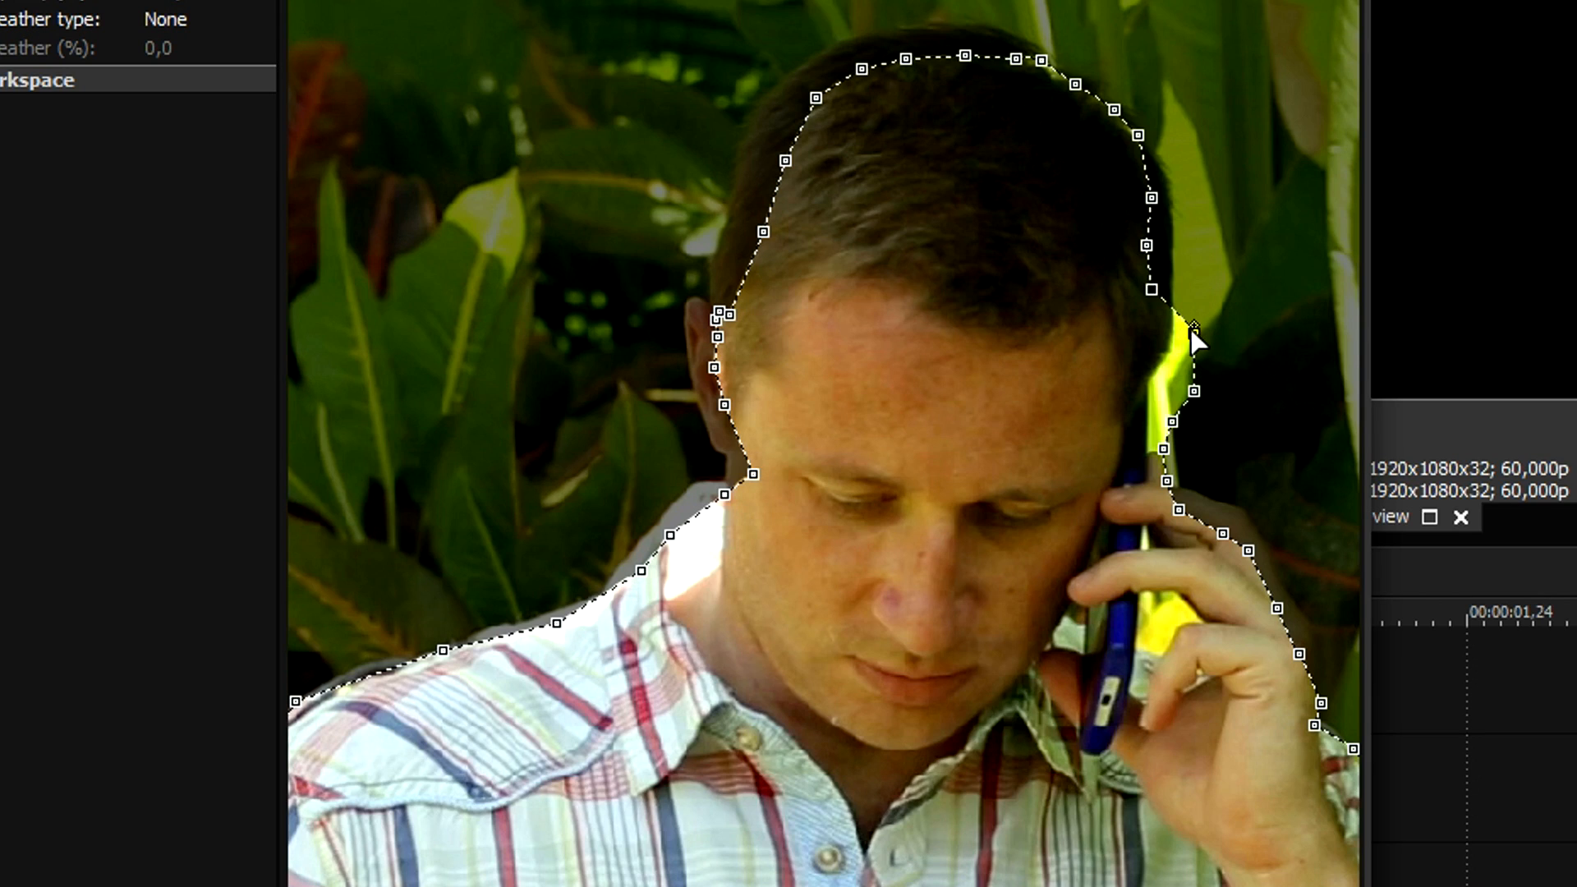
drag(1192, 328, 1152, 333)
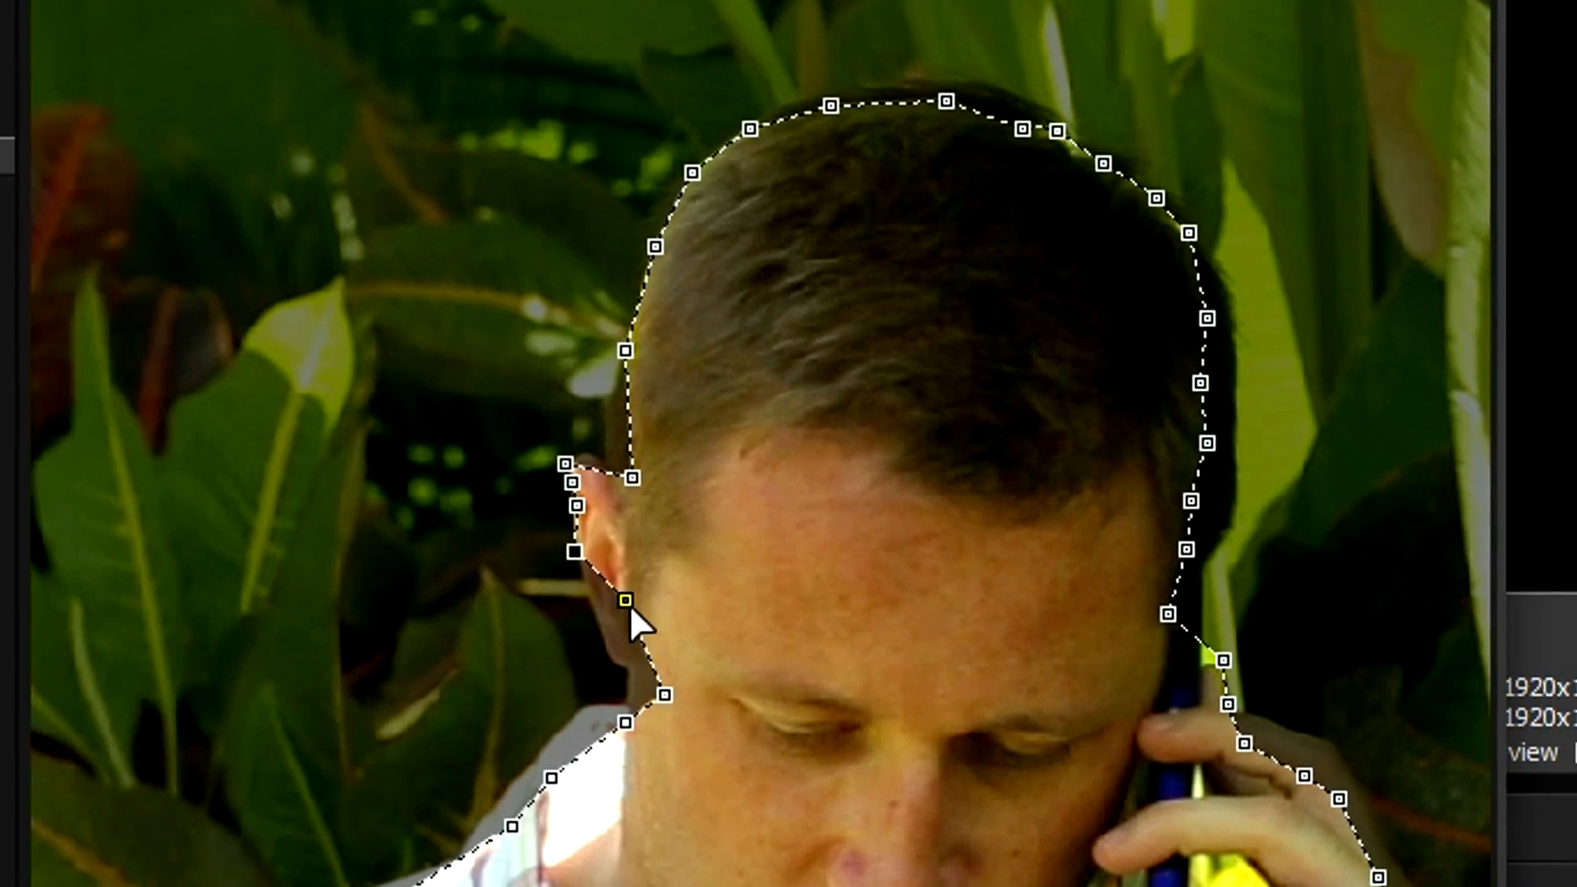
- Move the mask points below the ear, along the neck and over the shoulder onto the man's outline
drag(672, 691, 622, 640)
drag(633, 712, 556, 751)
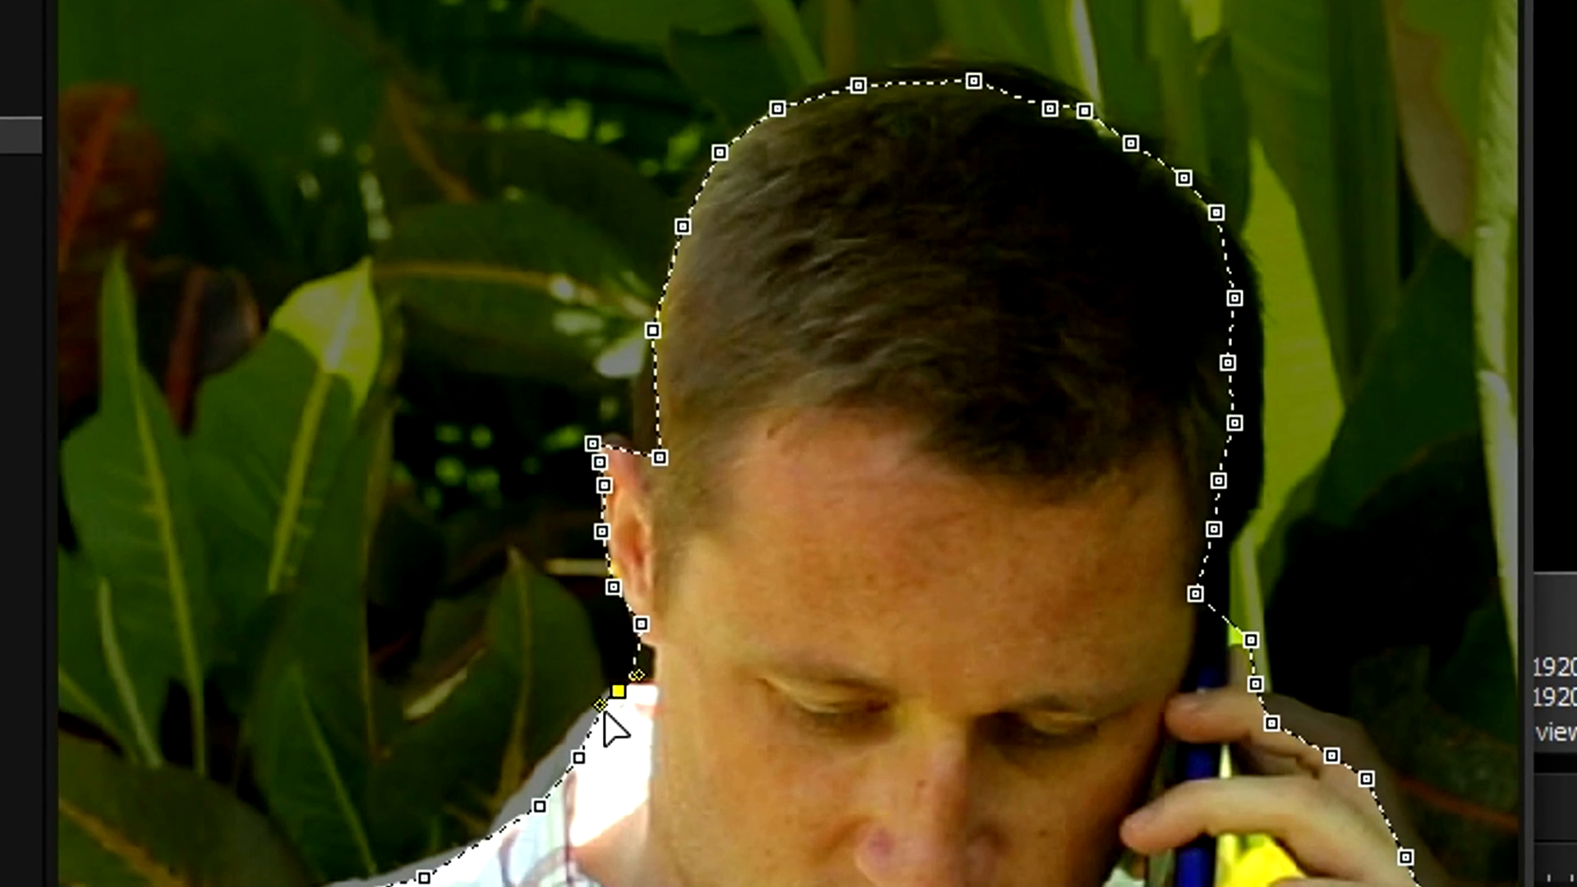
drag(539, 807, 531, 804)
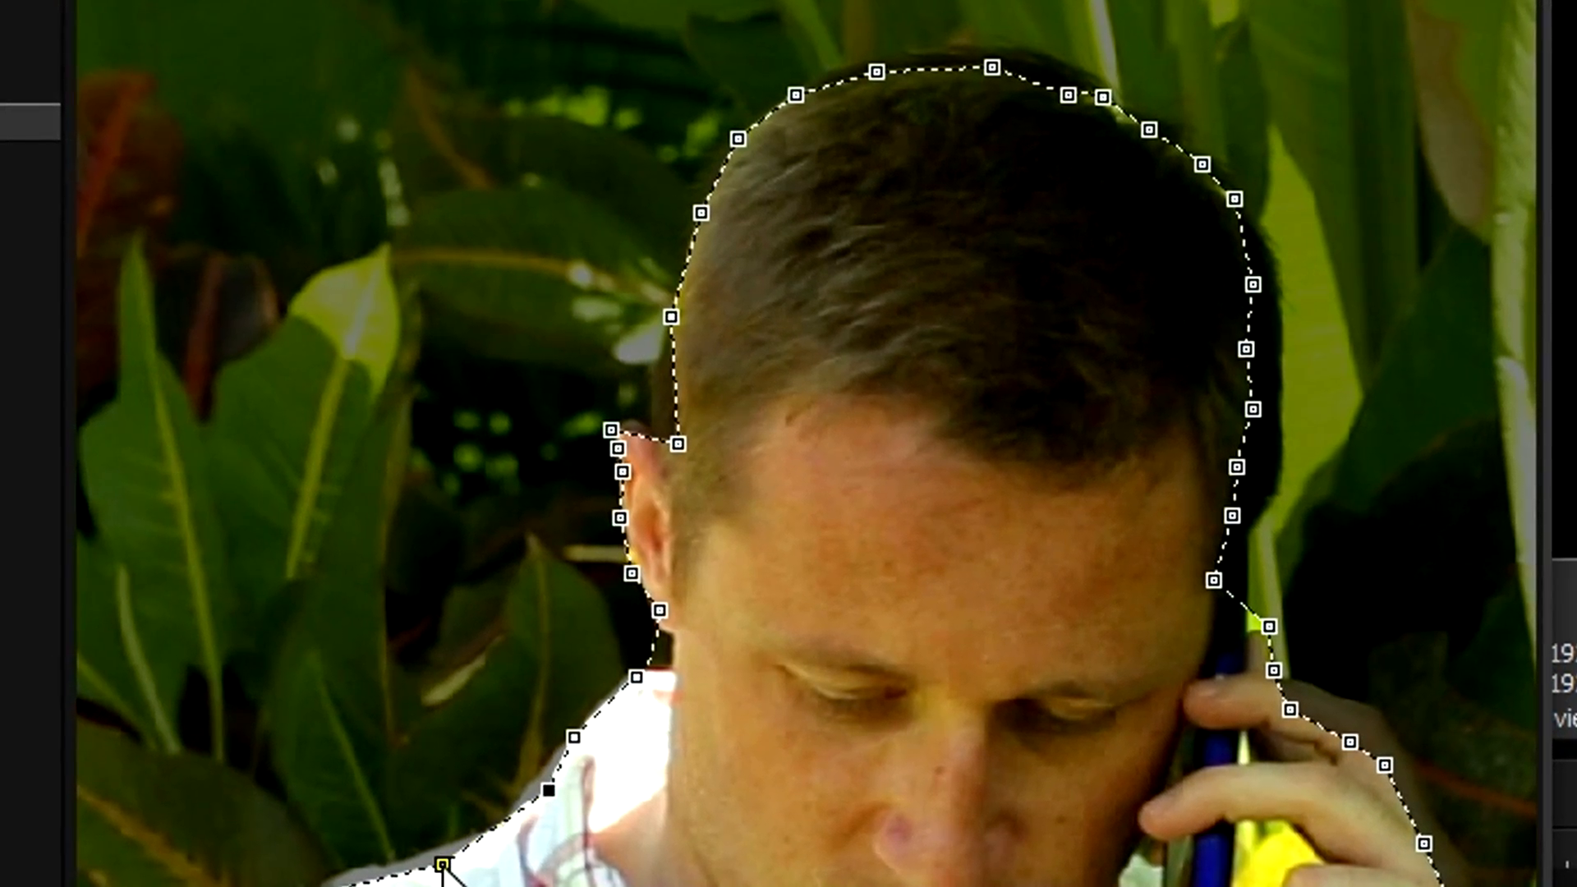
drag(442, 864, 440, 854)
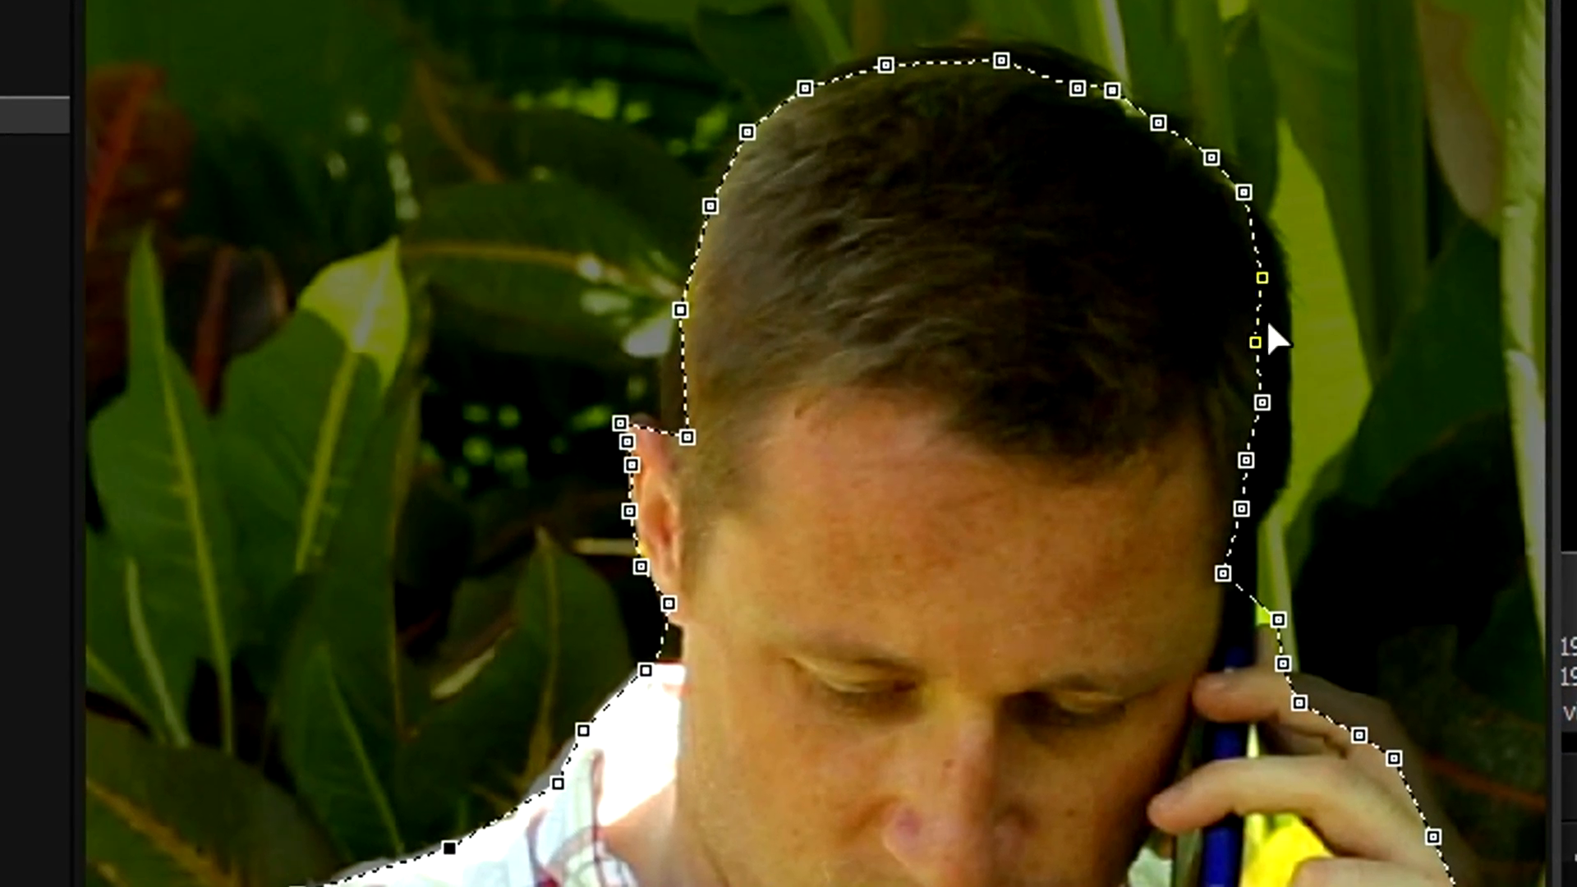
- Move the mask points on the phone side of the head outward to the edge of the hair, and check the arm outline
drag(1253, 285, 1280, 343)
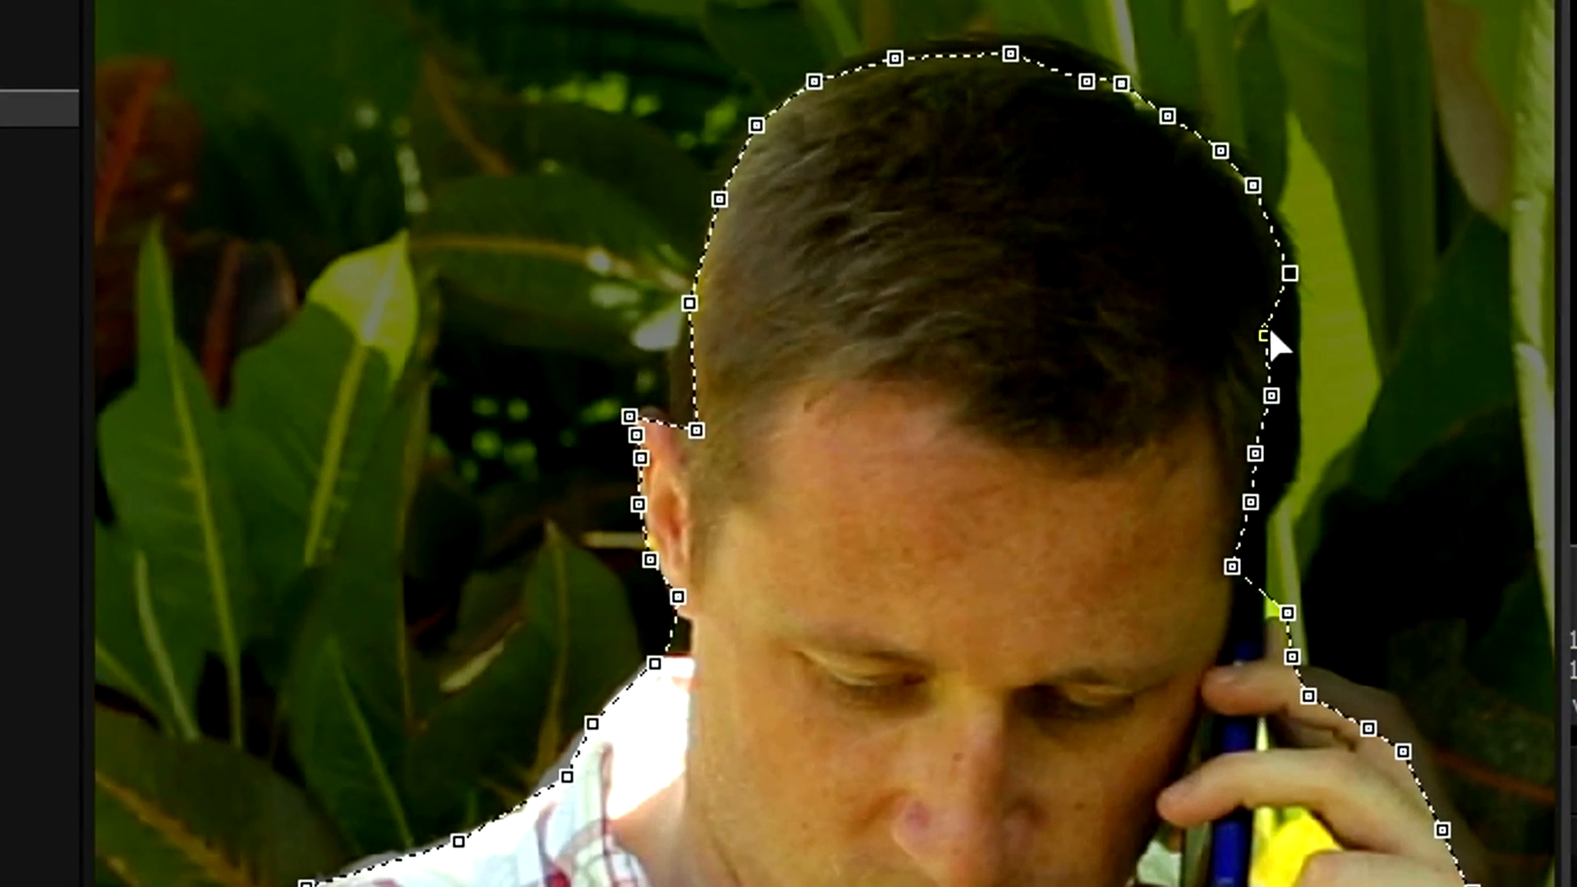
drag(1271, 396, 1286, 403)
drag(1255, 454, 1287, 470)
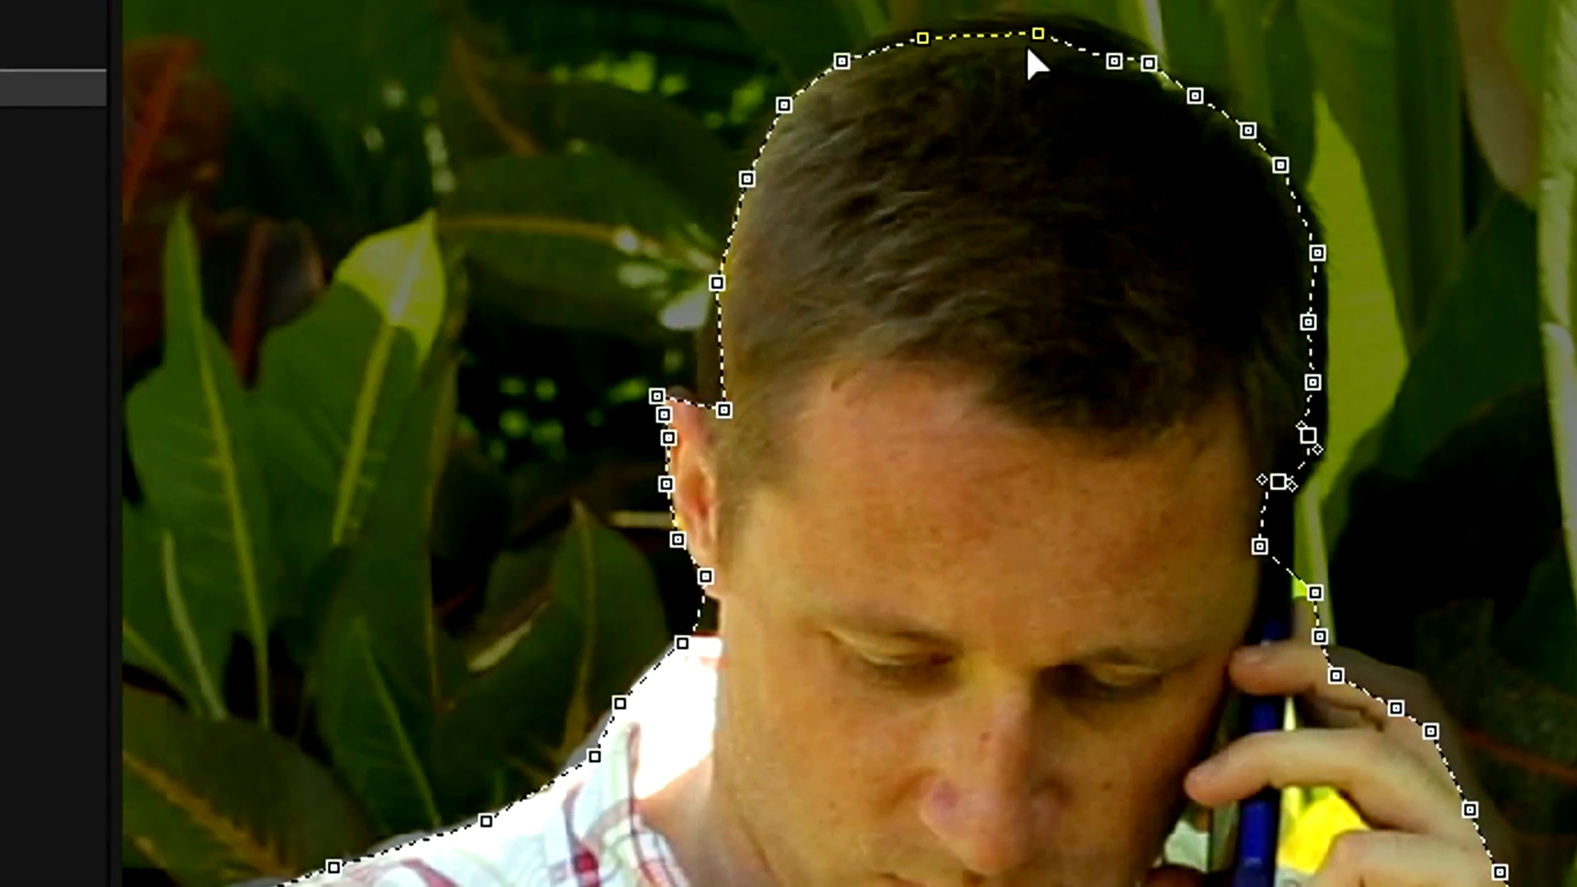
scroll(1404, 789, down, 1)
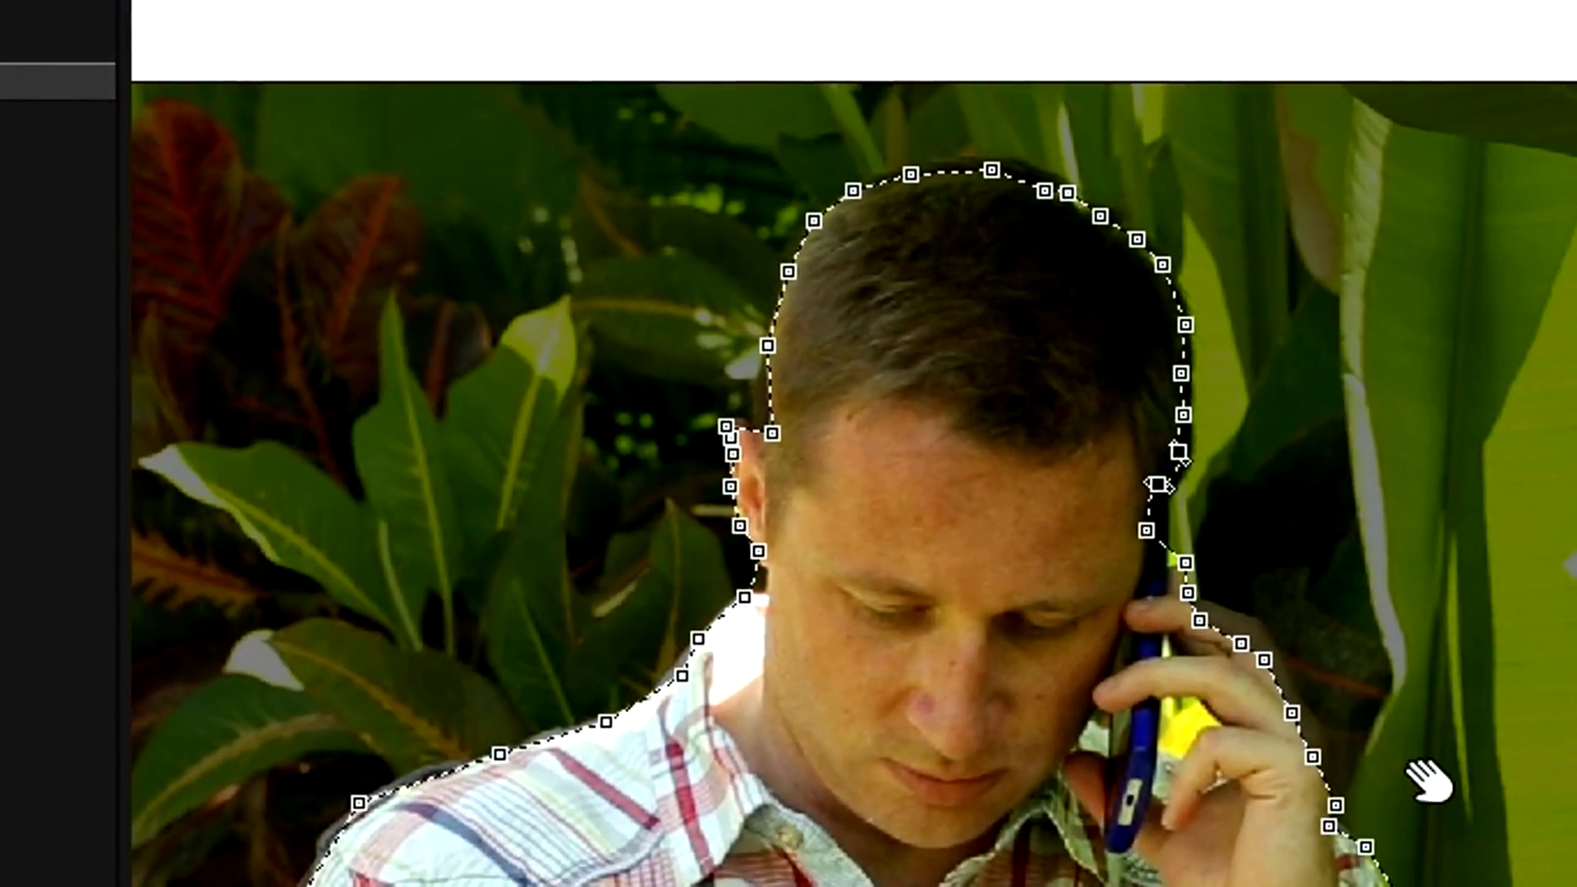
drag(1429, 780, 1257, 728)
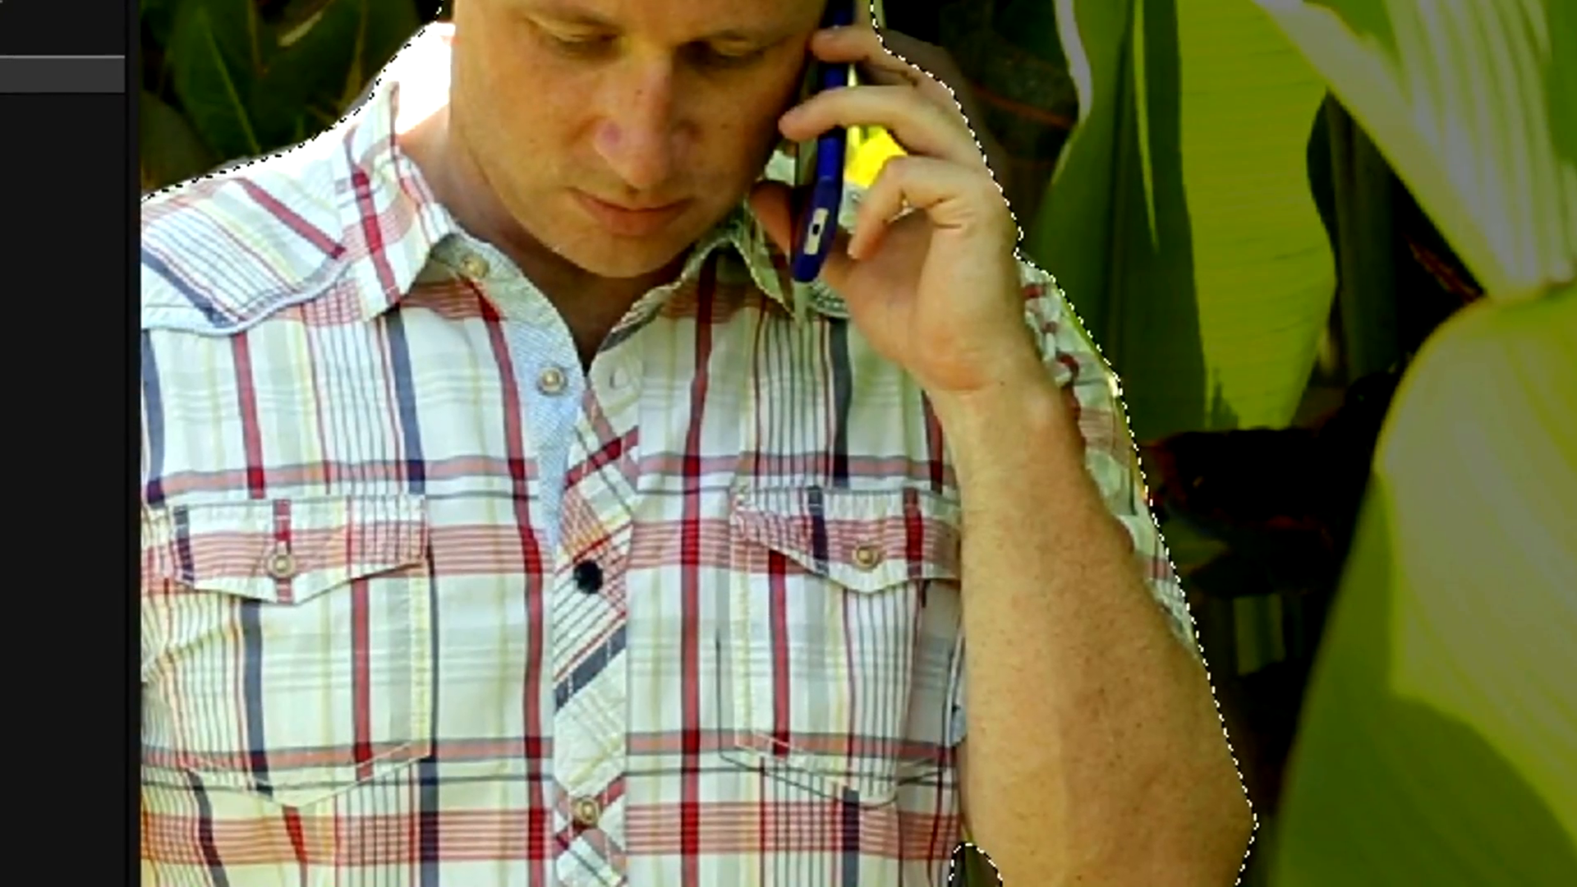
scroll(872, 509, up, 2)
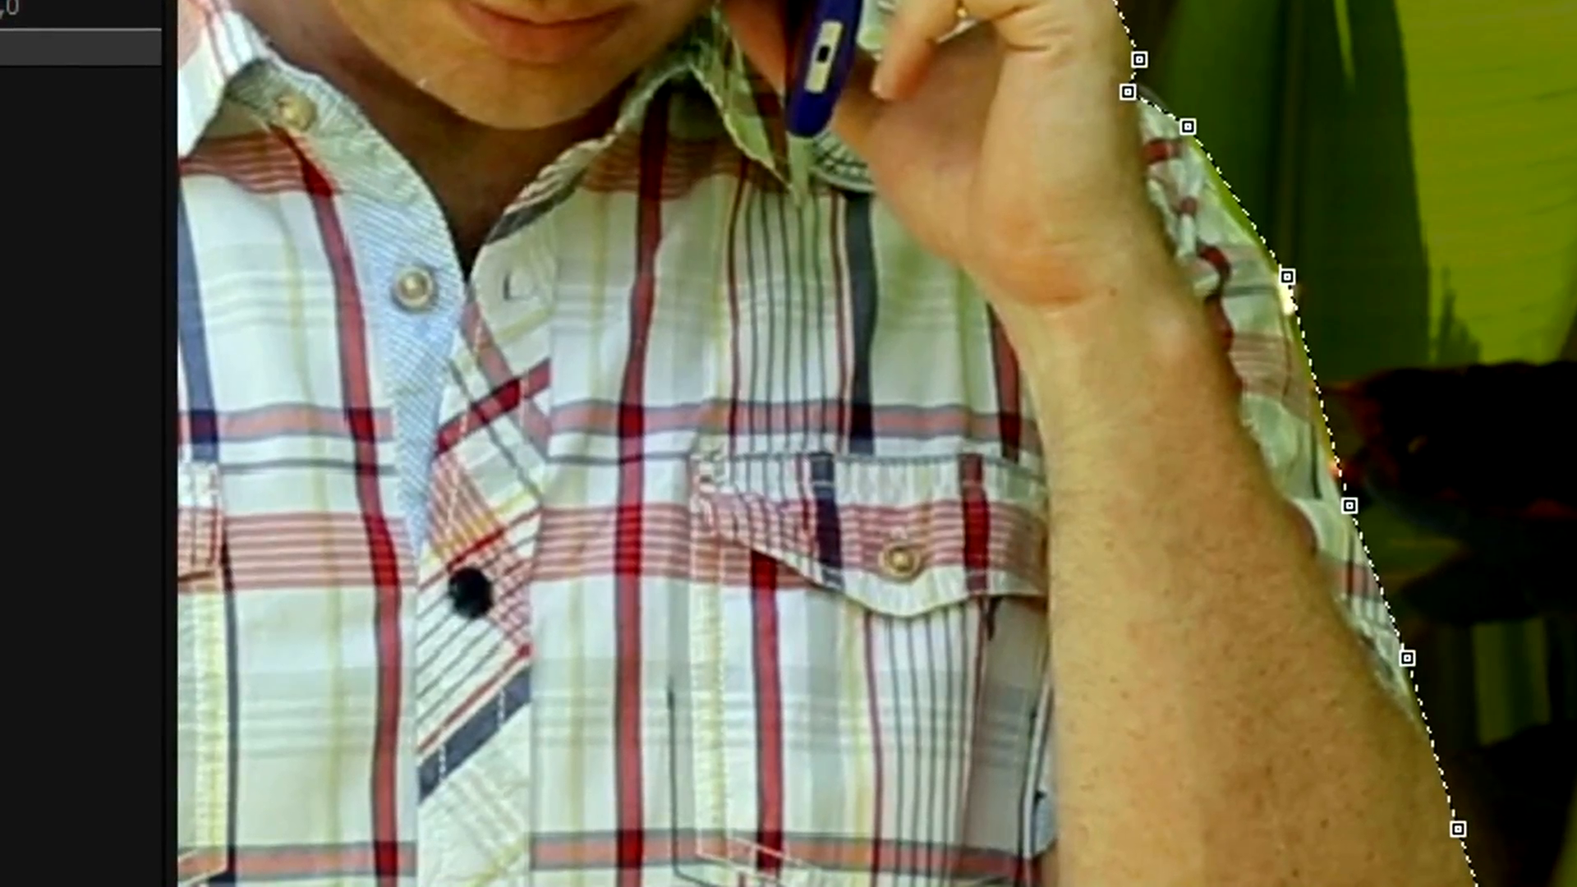
scroll(956, 429, down, 2)
scroll(704, 844, down, 4)
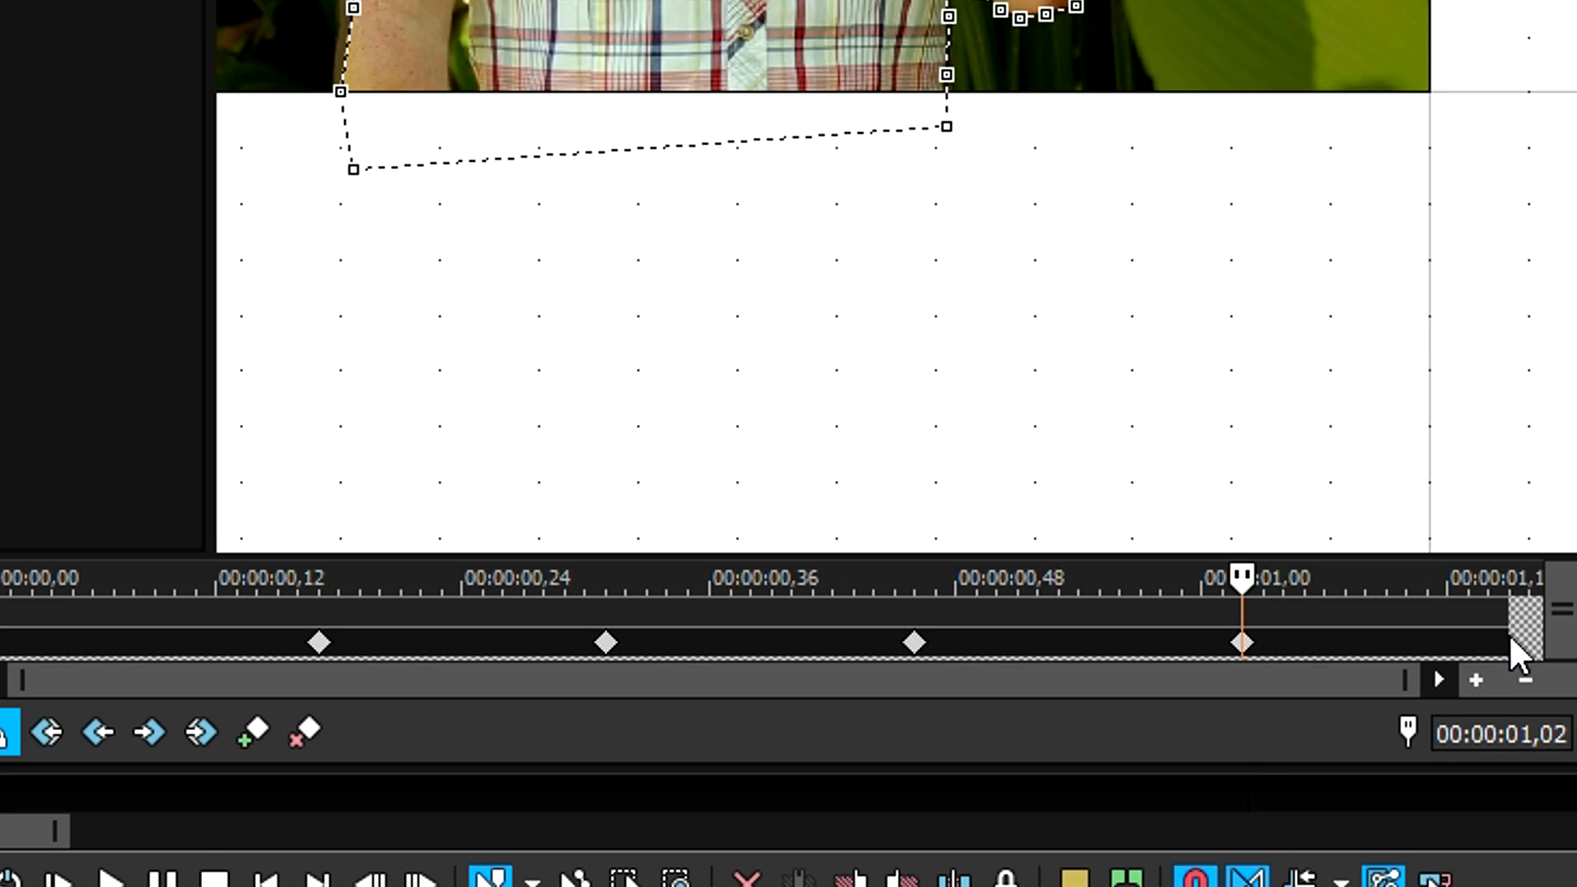
- Check the man clip's mask at 00:00:01,15, copy all its mask keyframes, and close the clip's pan/crop settings
click(1519, 642)
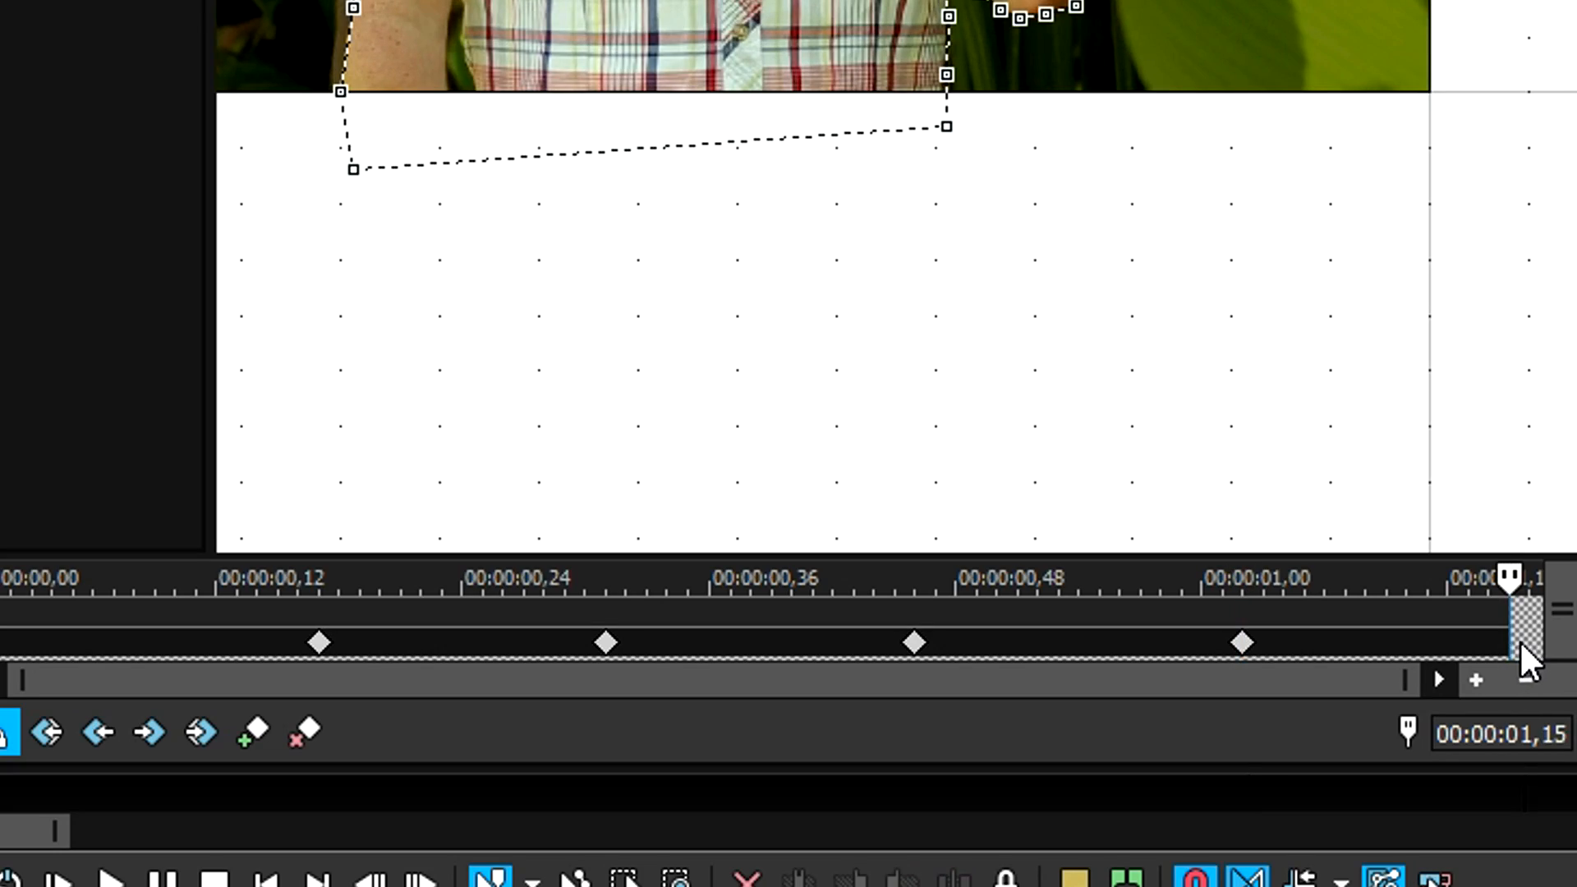
drag(1519, 636, 5, 645)
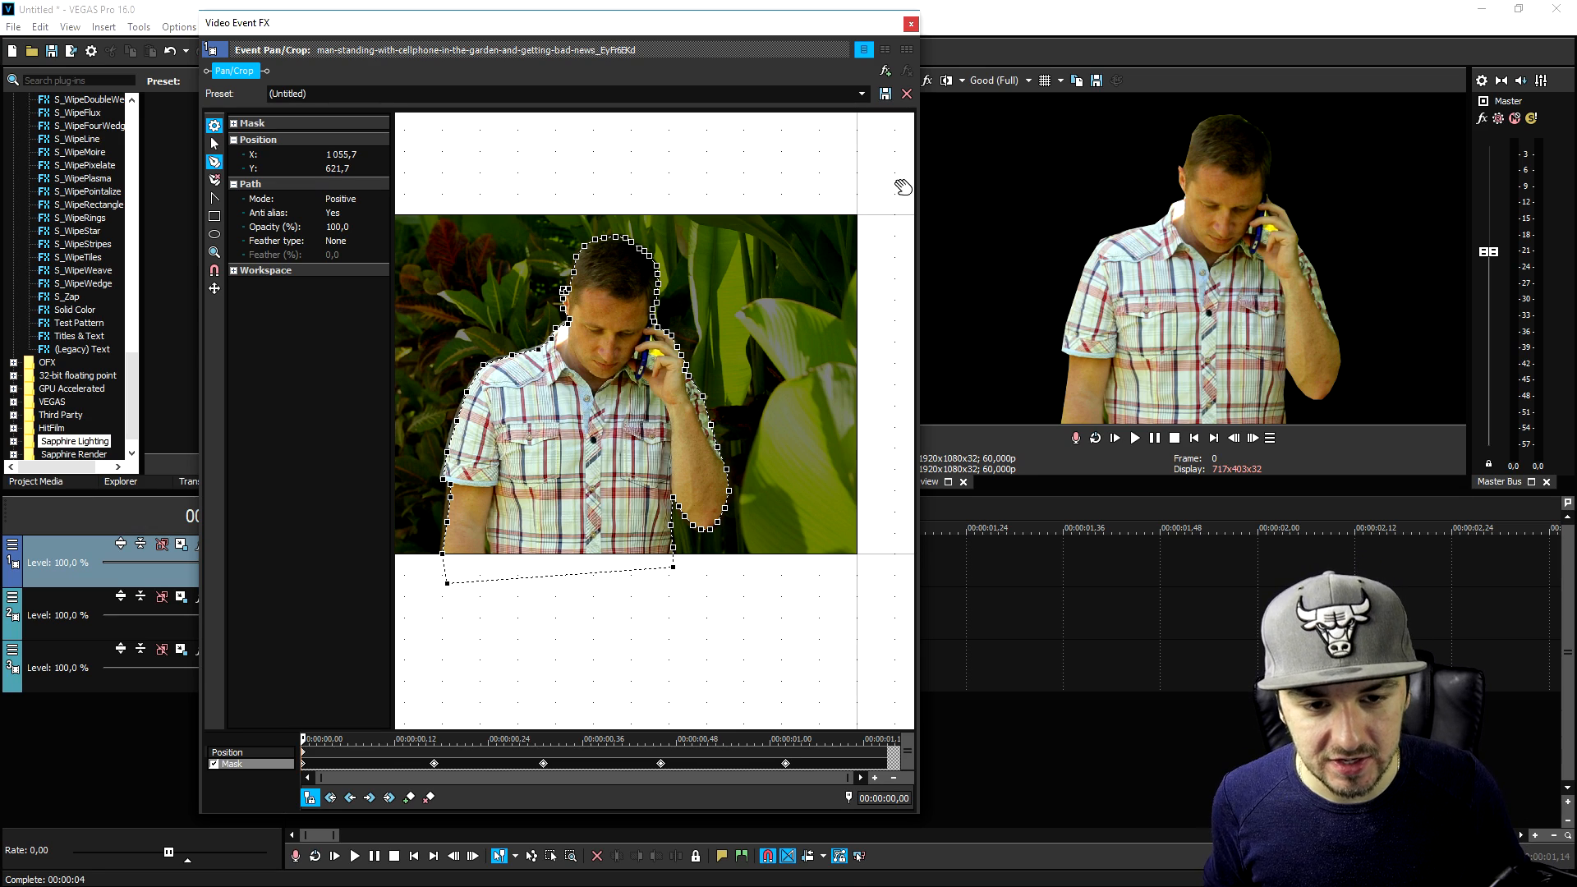
click(909, 23)
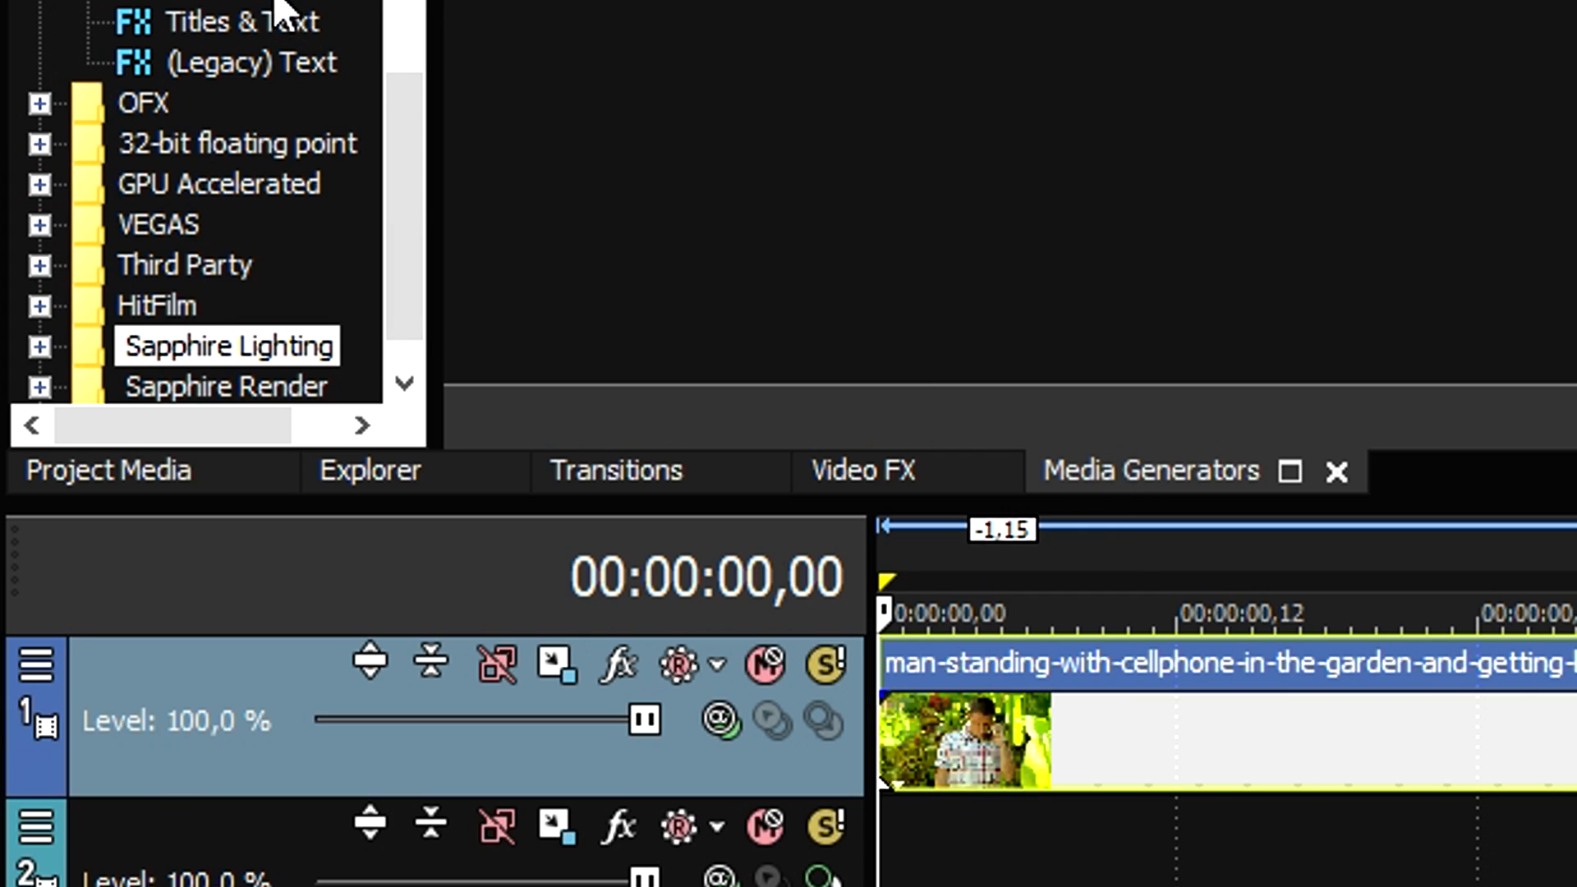
- Add a White Solid Color event on the second track from the timeline start and trim it to the man clip's length
click(136, 492)
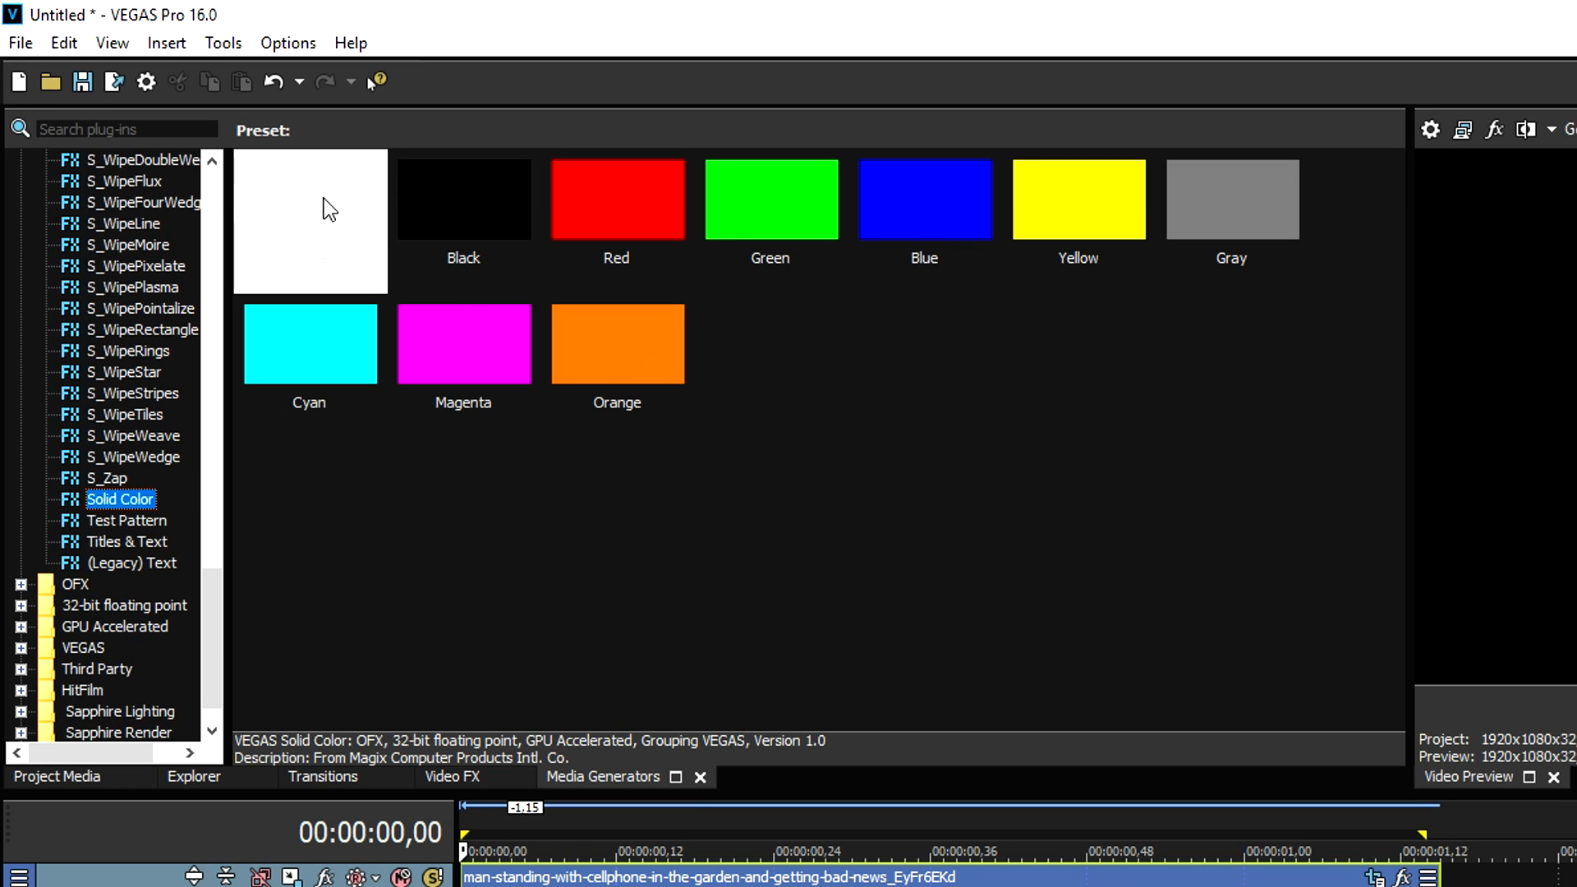
click(329, 210)
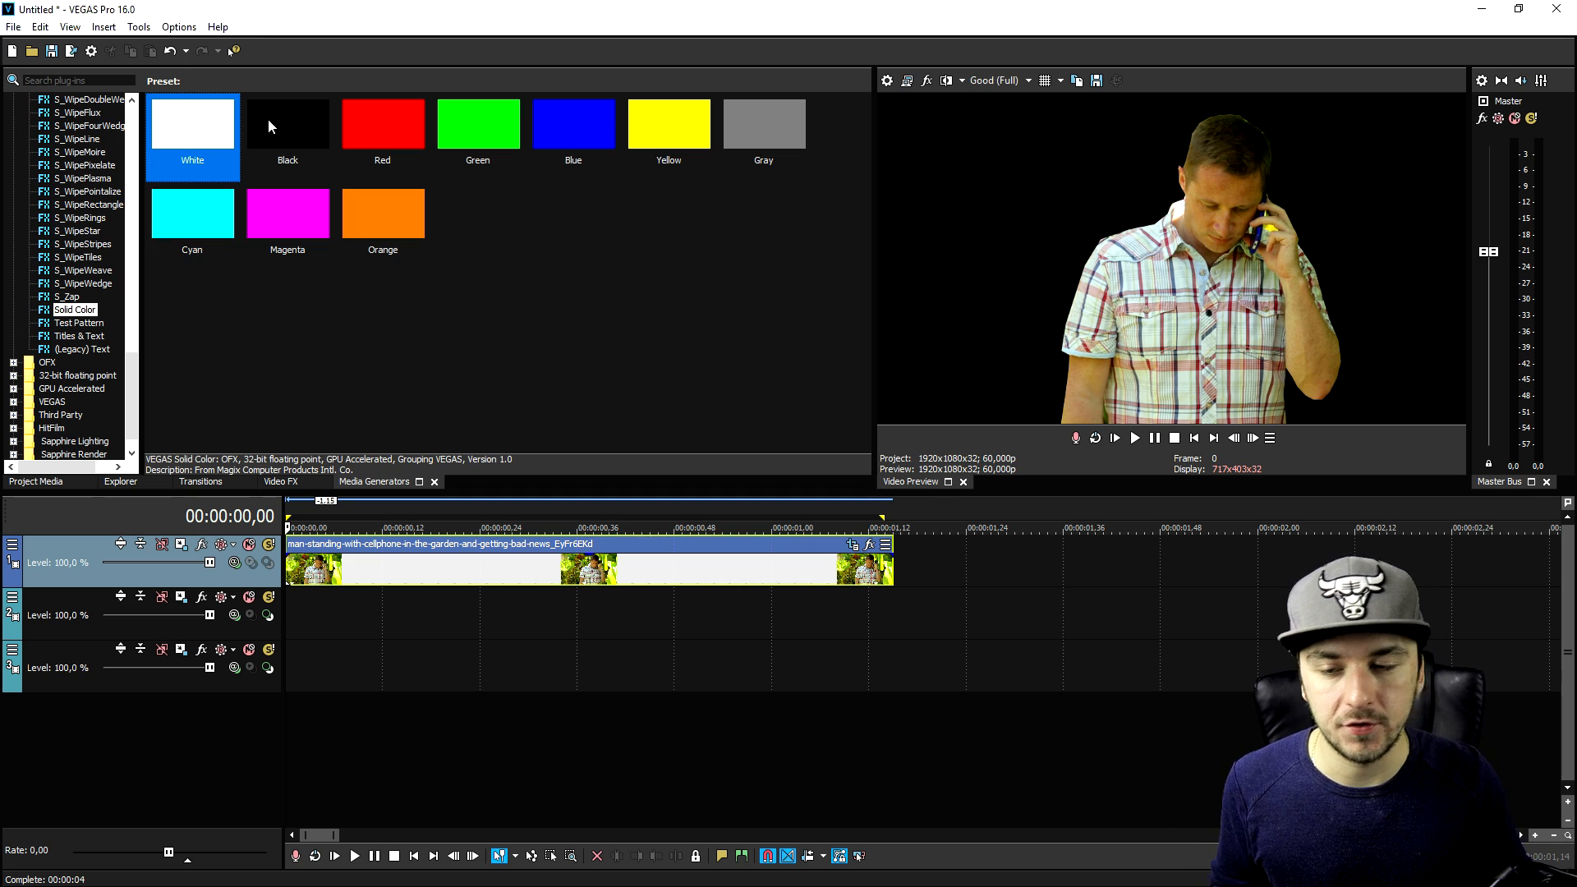
drag(193, 130, 379, 612)
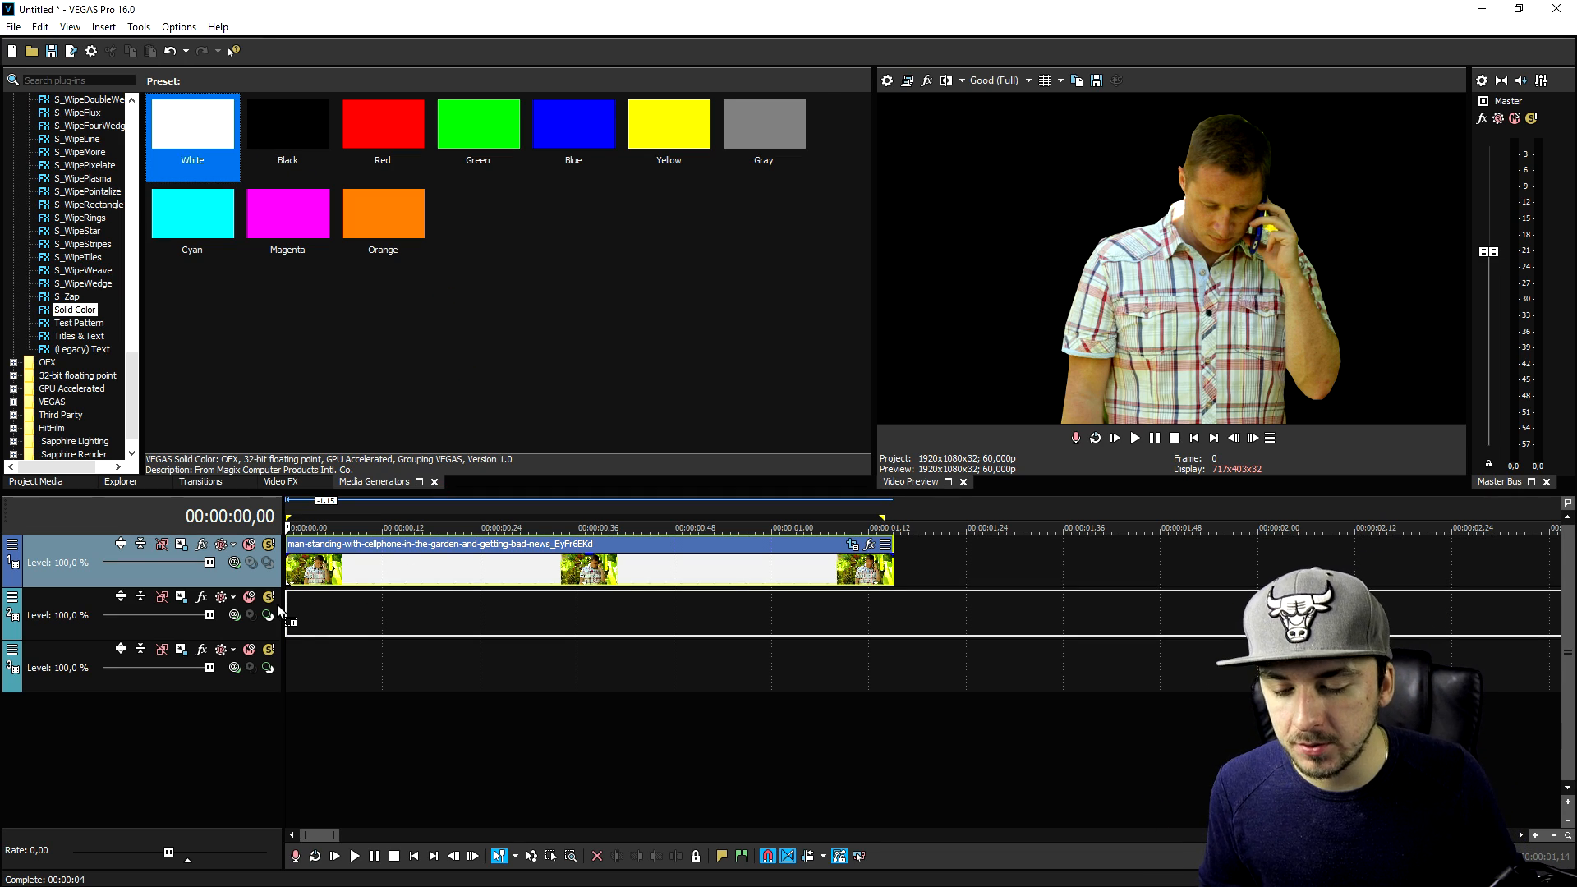
drag(278, 604, 279, 607)
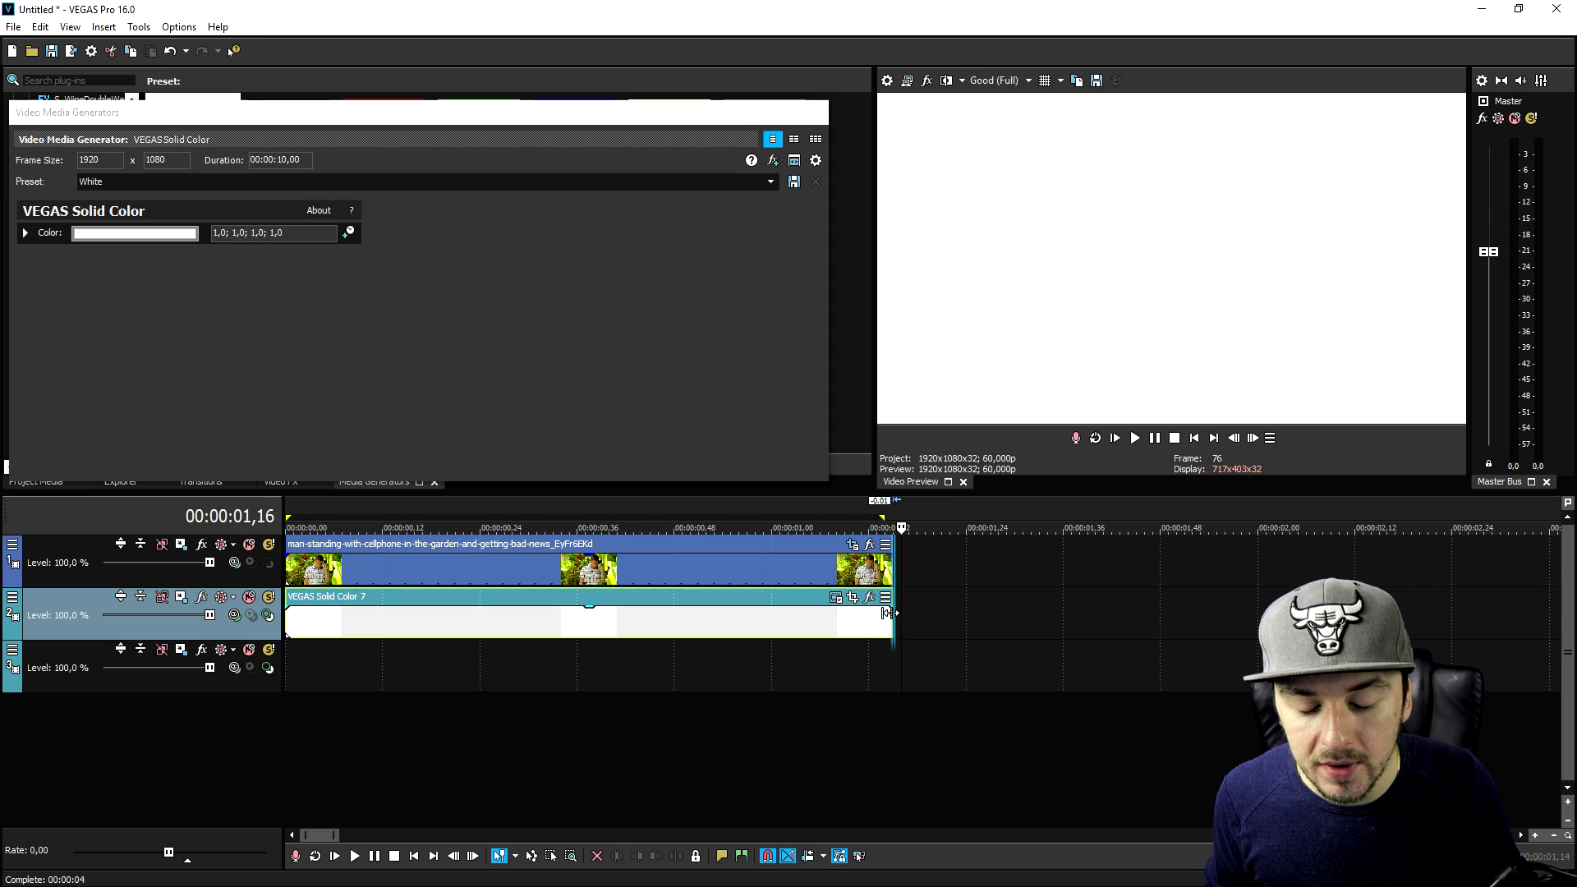
key(space)
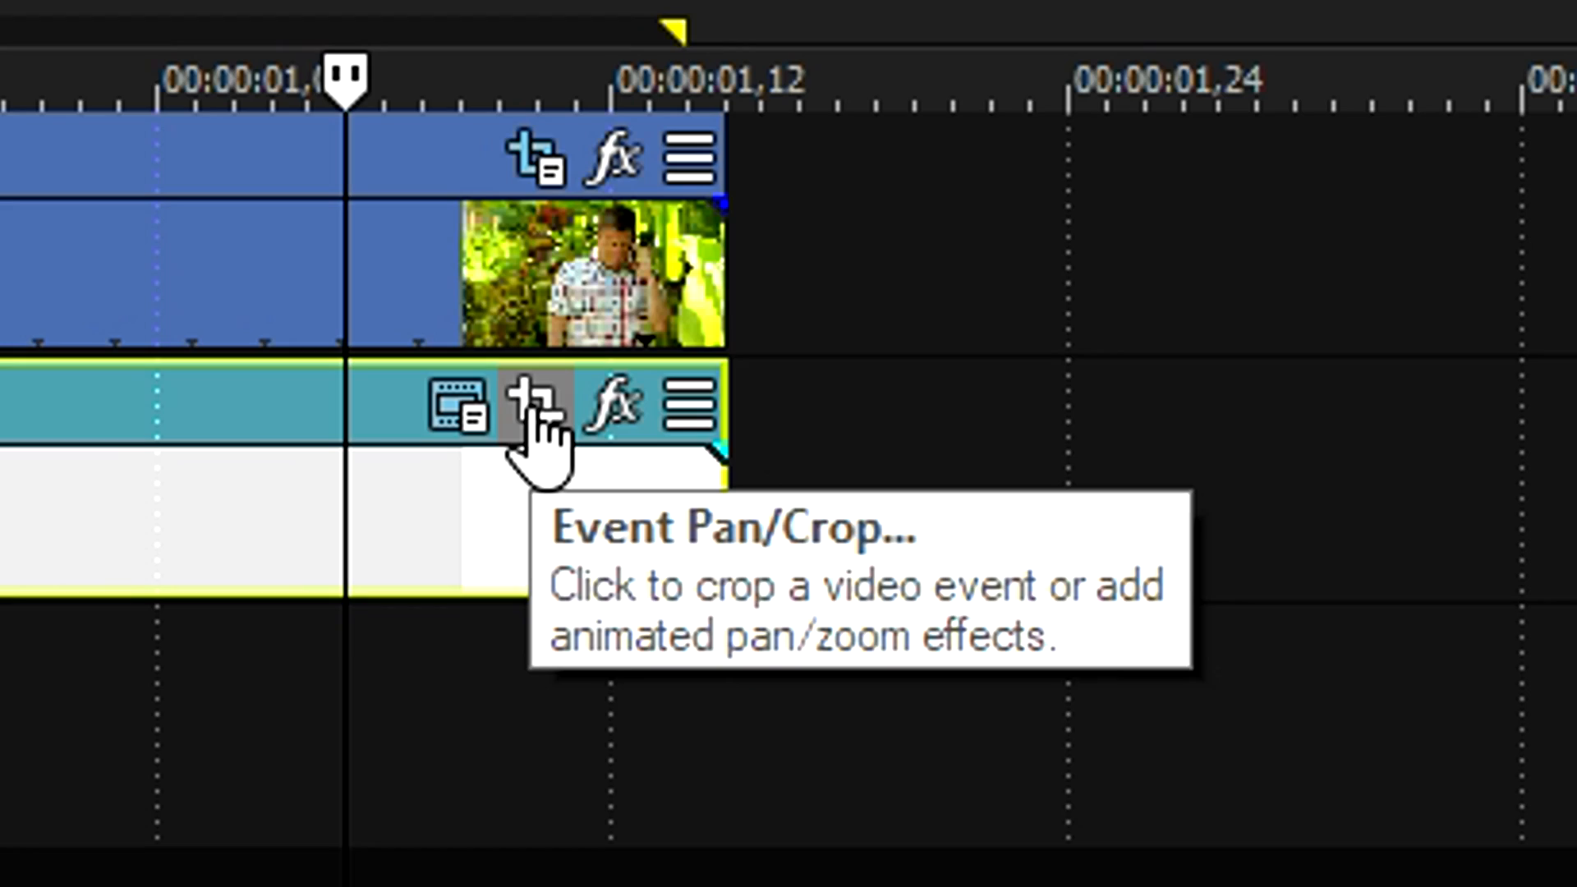
- Enable the mask in the white solid's pan/crop settings and paste the copied mask keyframes at 00:00:00,00
click(852, 603)
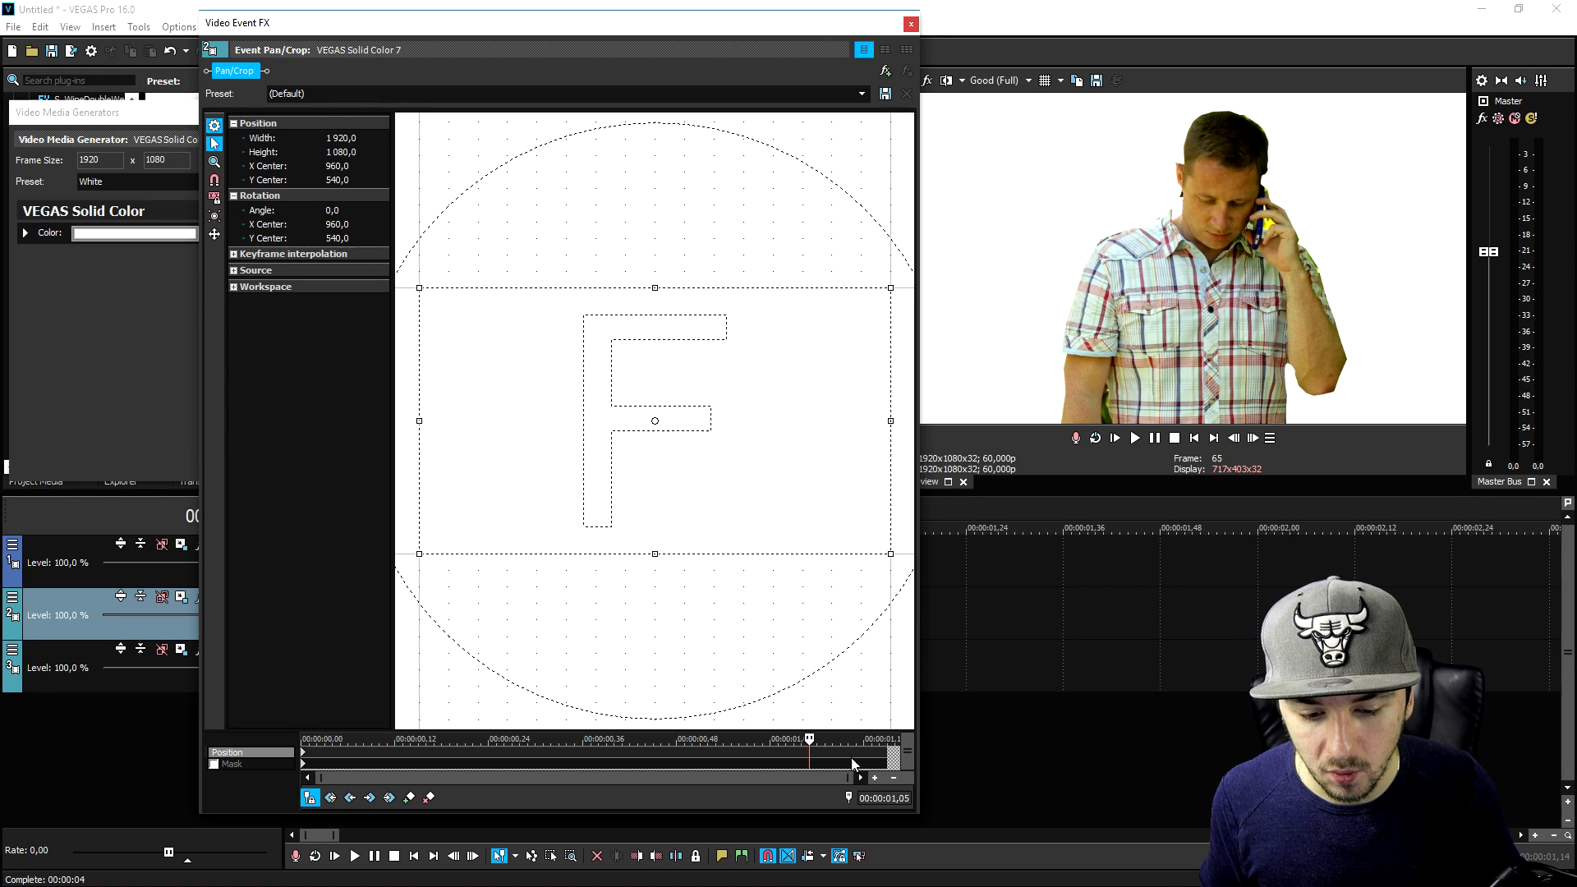
drag(810, 738, 74, 764)
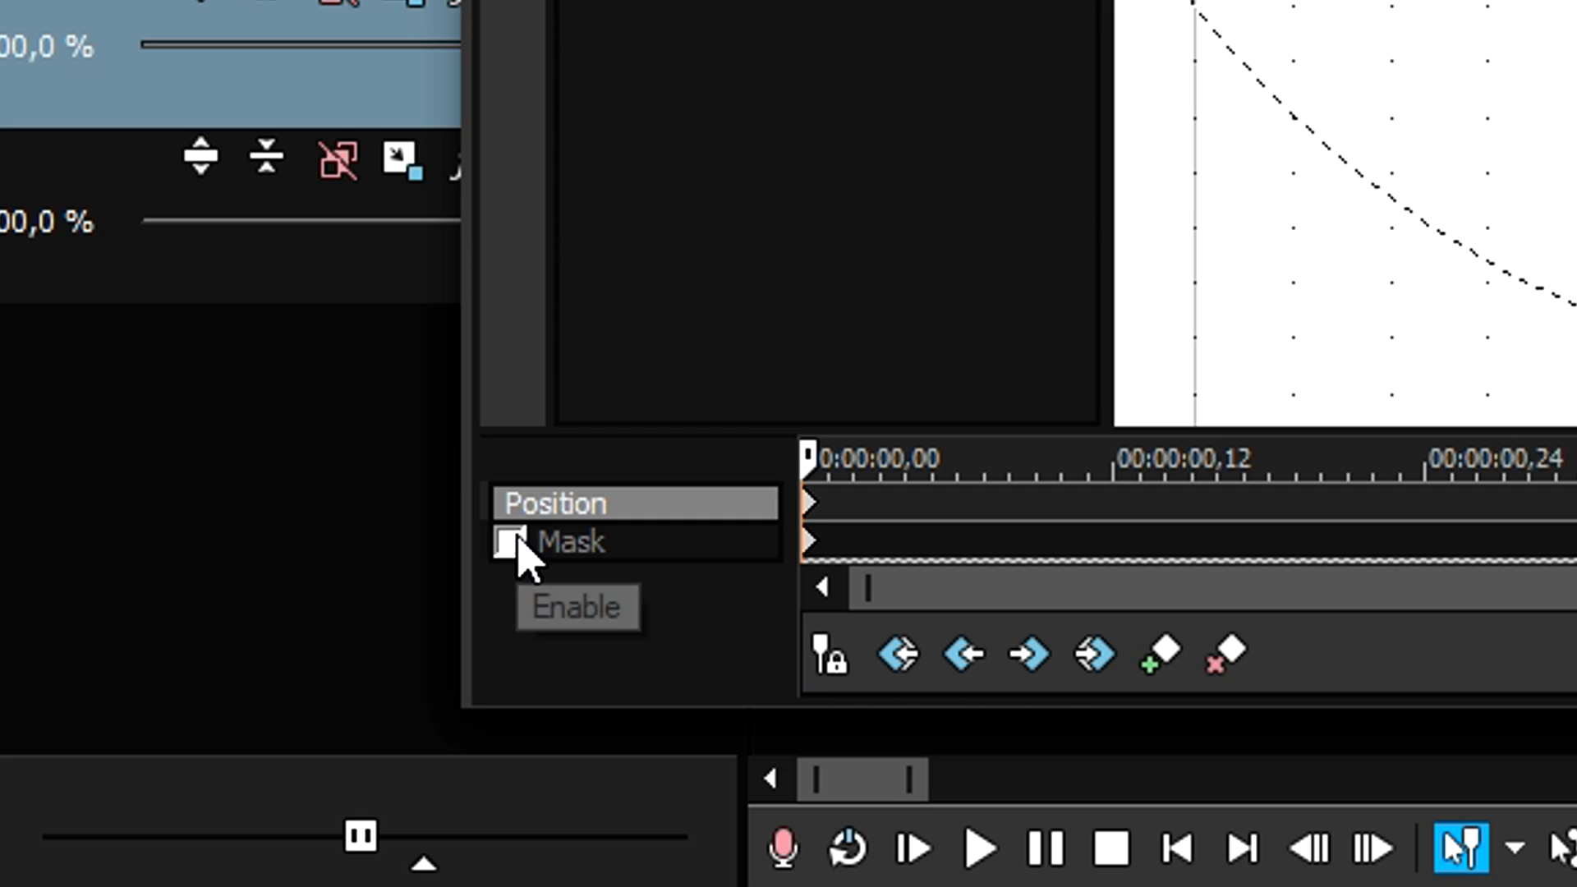
click(214, 765)
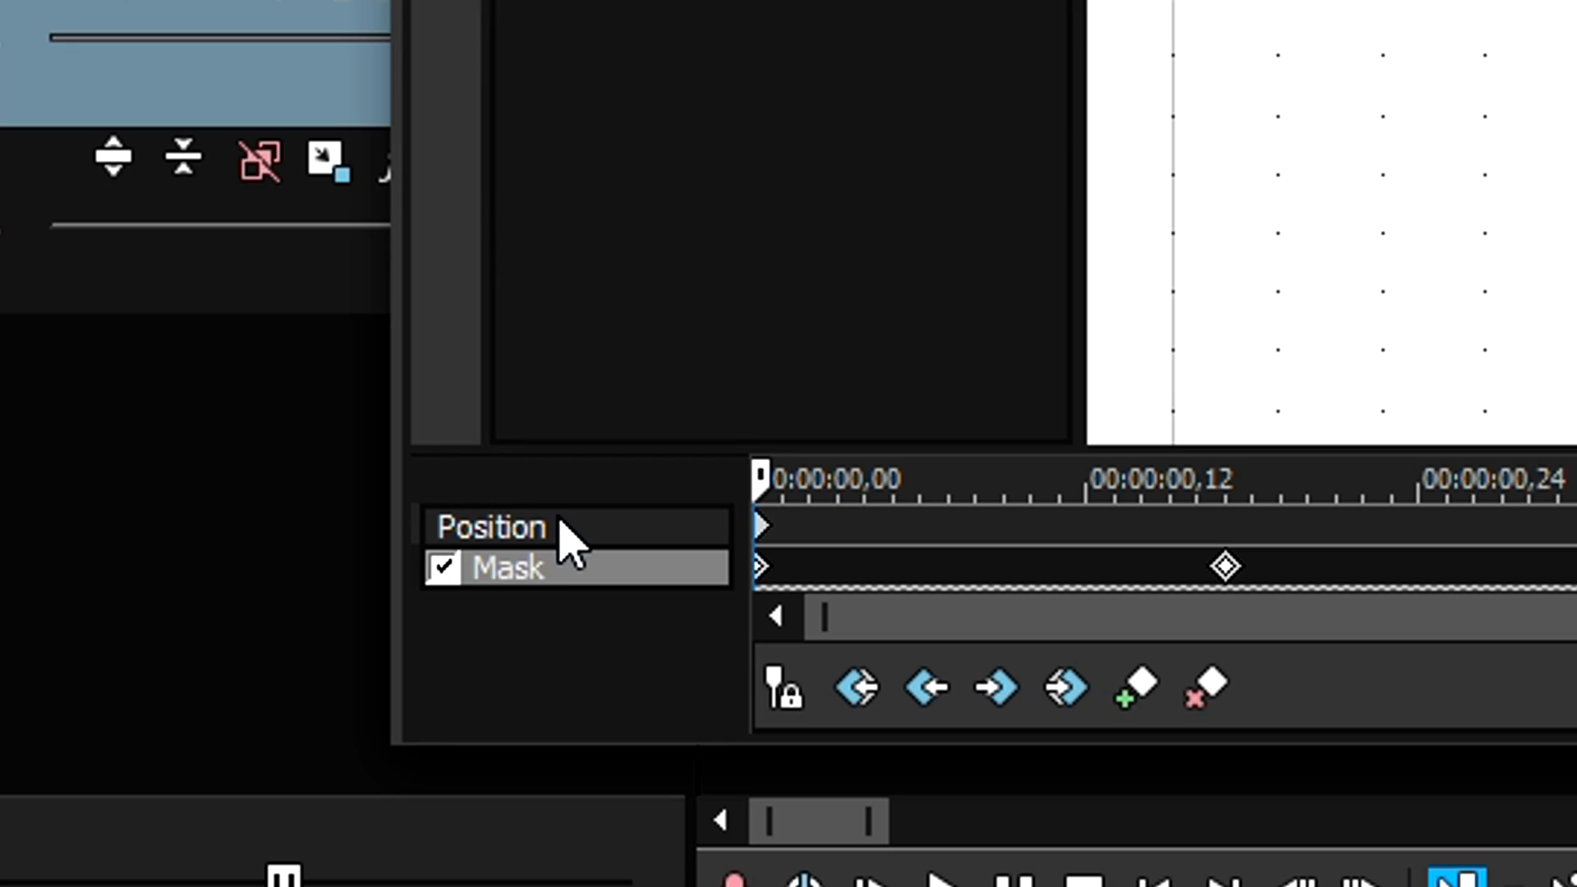
- Shrink the white solid's crop frame to about 1730 by 974, centre it at about 978, 523, and close its settings
click(245, 750)
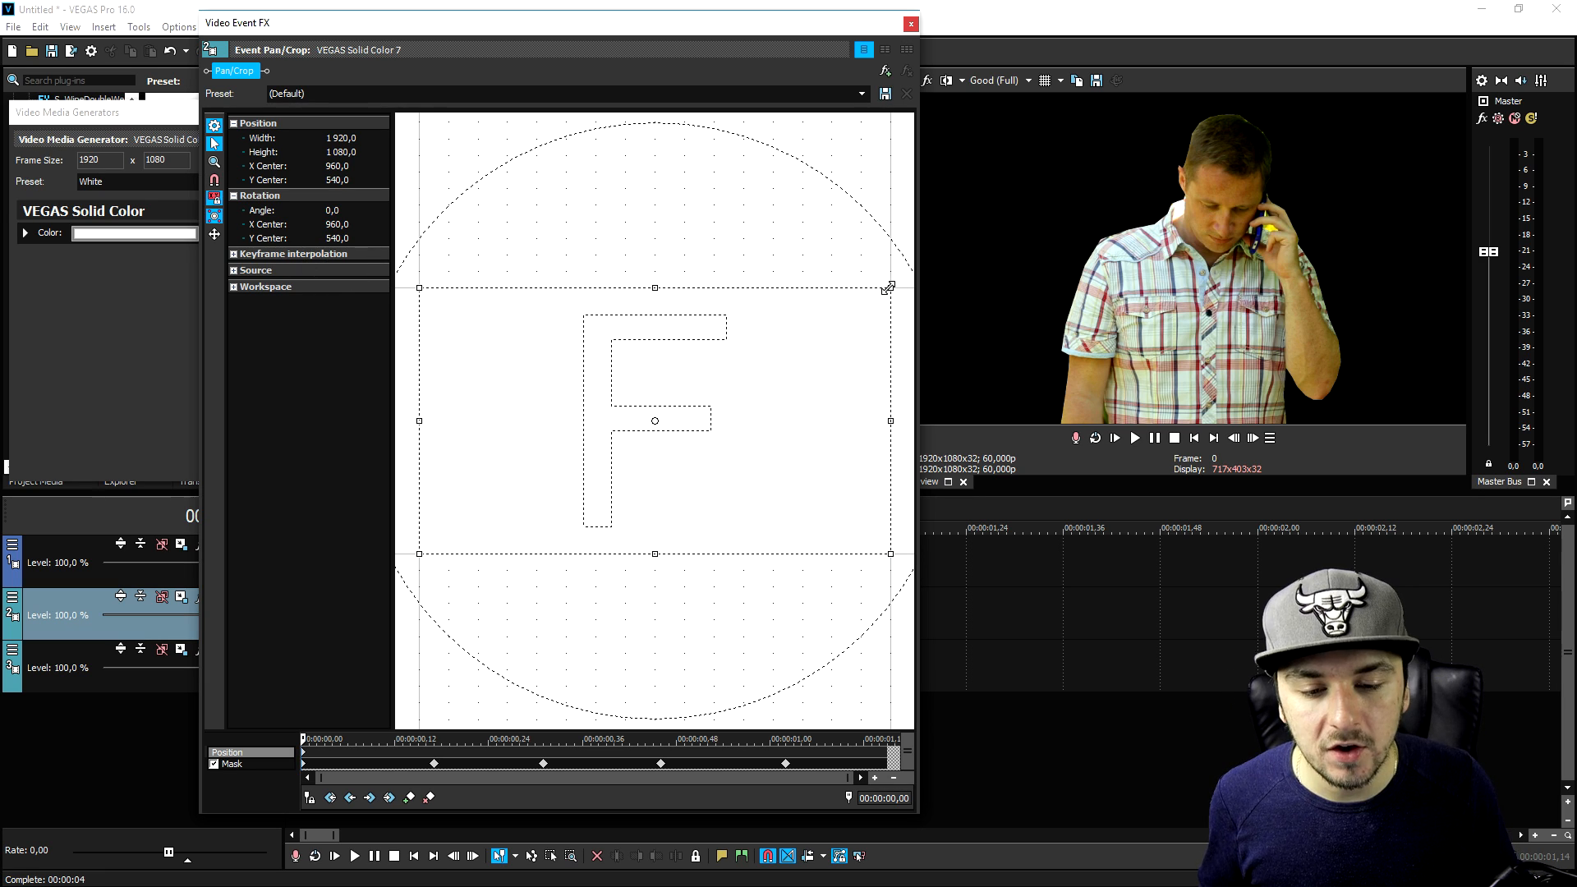
drag(890, 286, 865, 289)
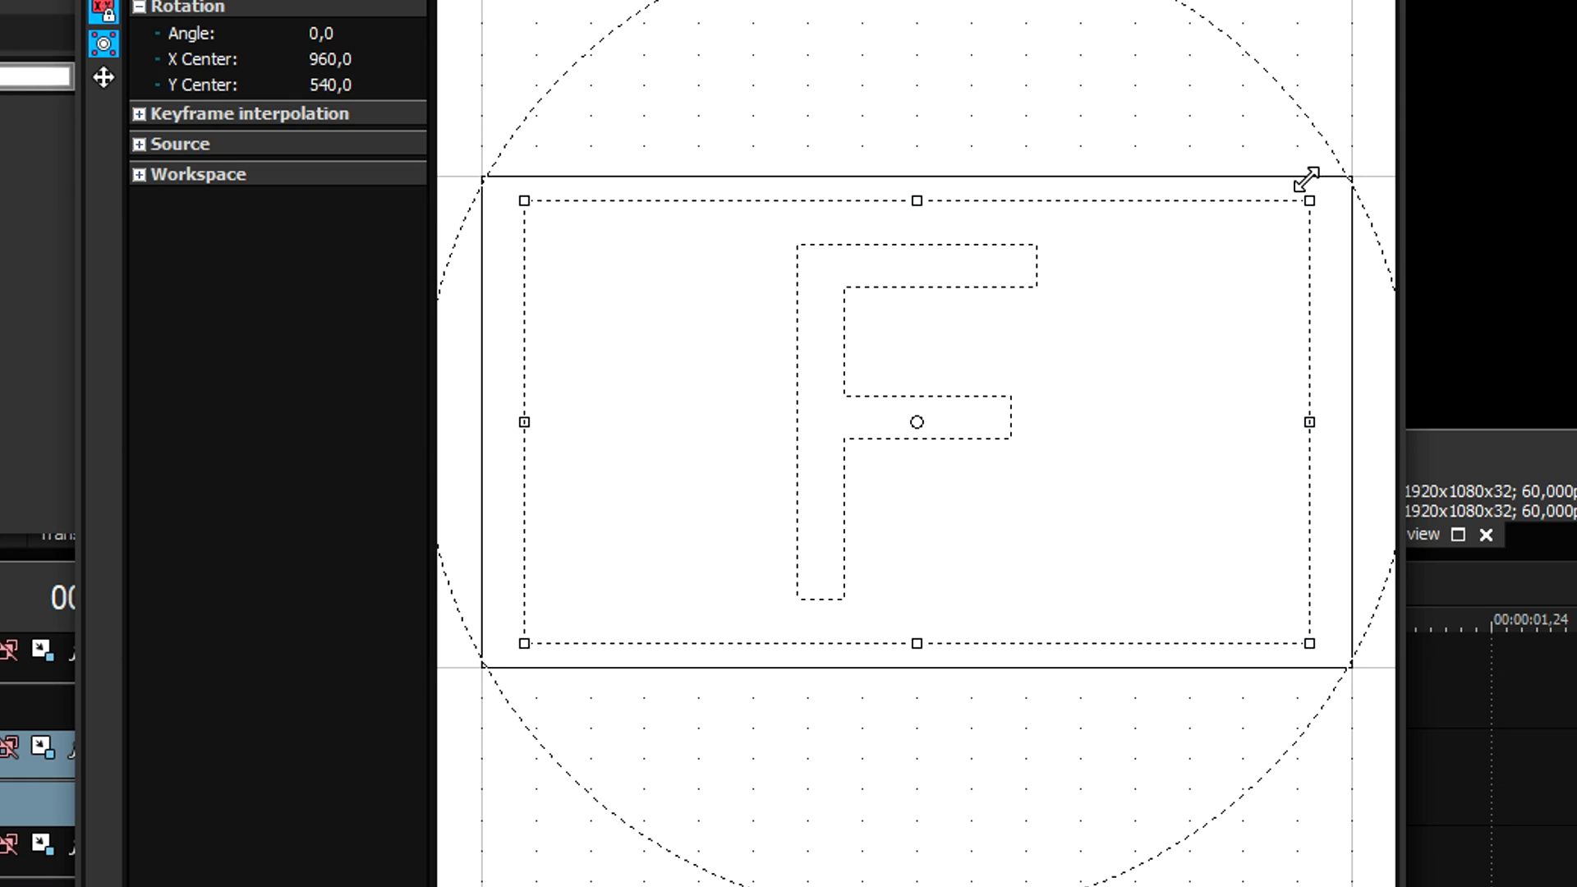
drag(1130, 292, 1202, 274)
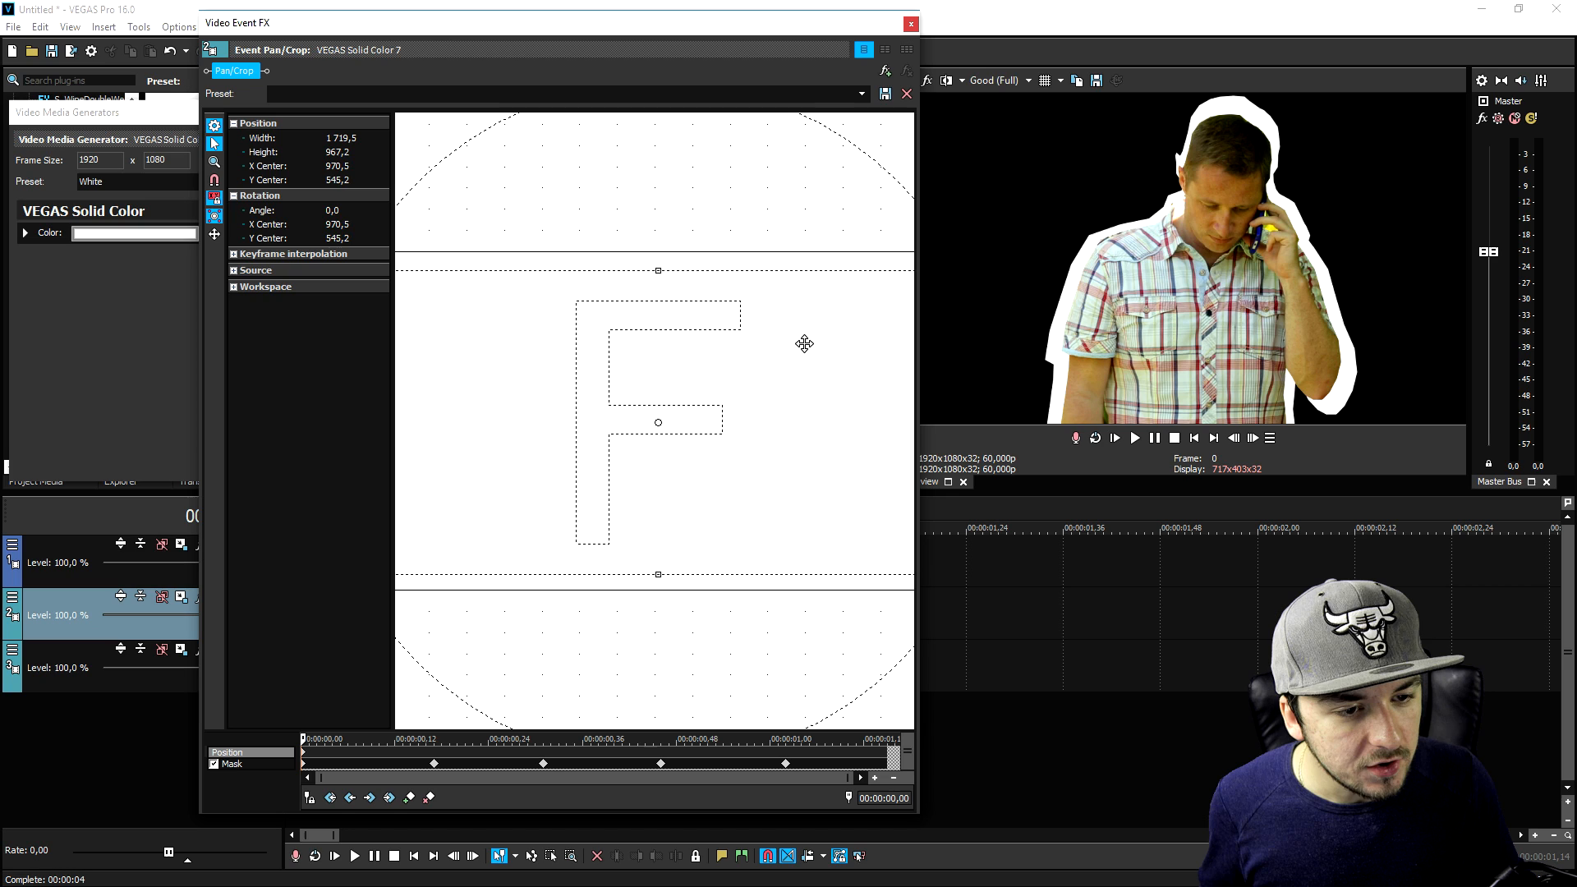
drag(804, 343, 805, 335)
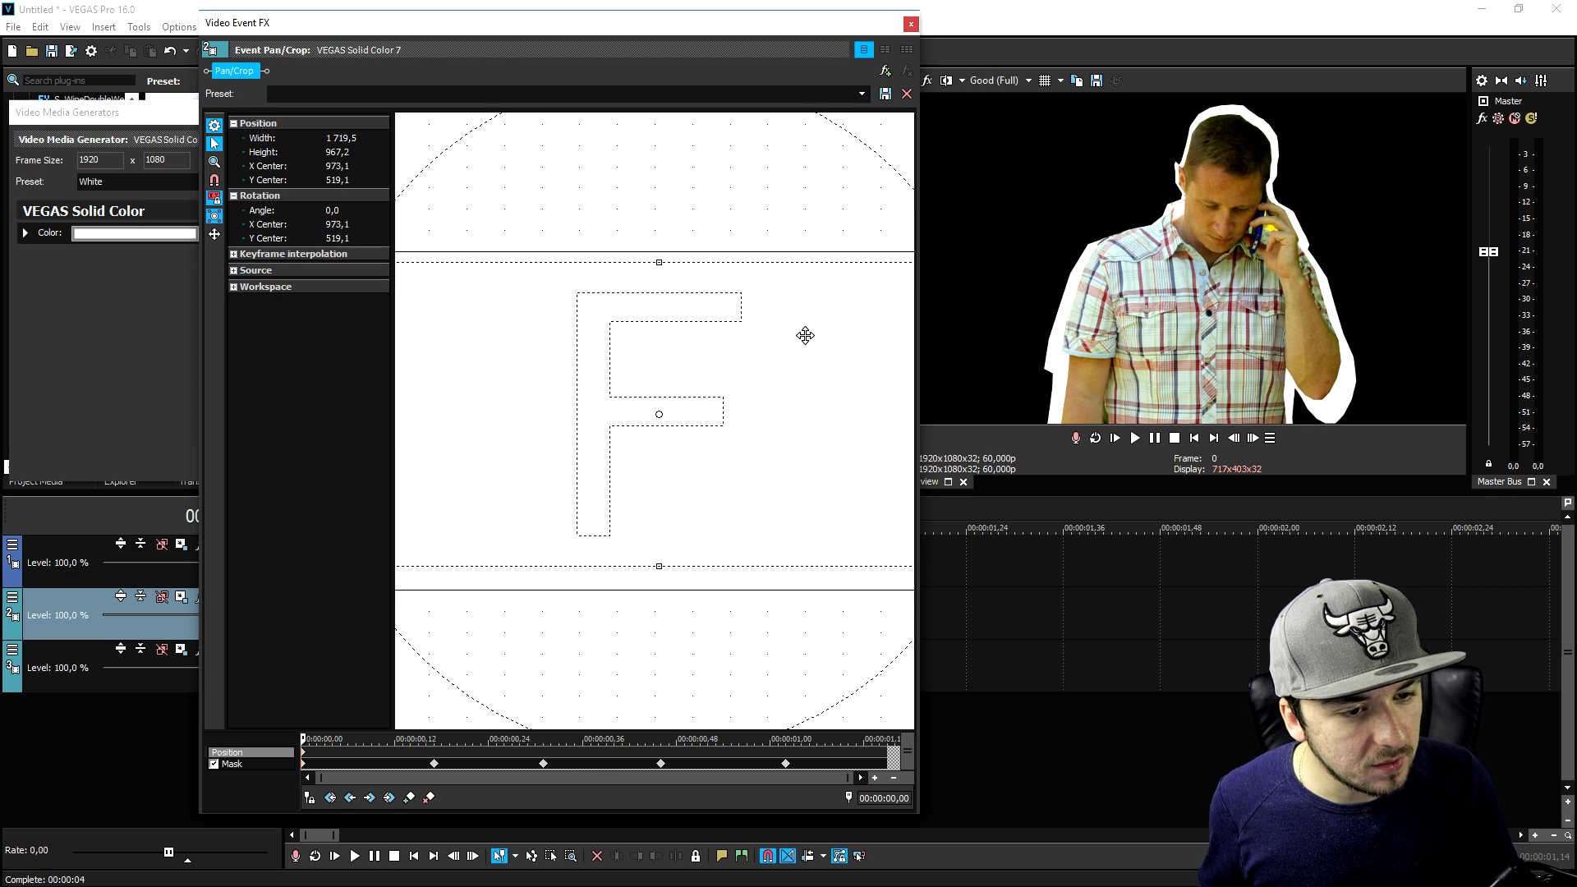
scroll(836, 364, down, 3)
drag(691, 523, 691, 525)
drag(850, 413, 861, 414)
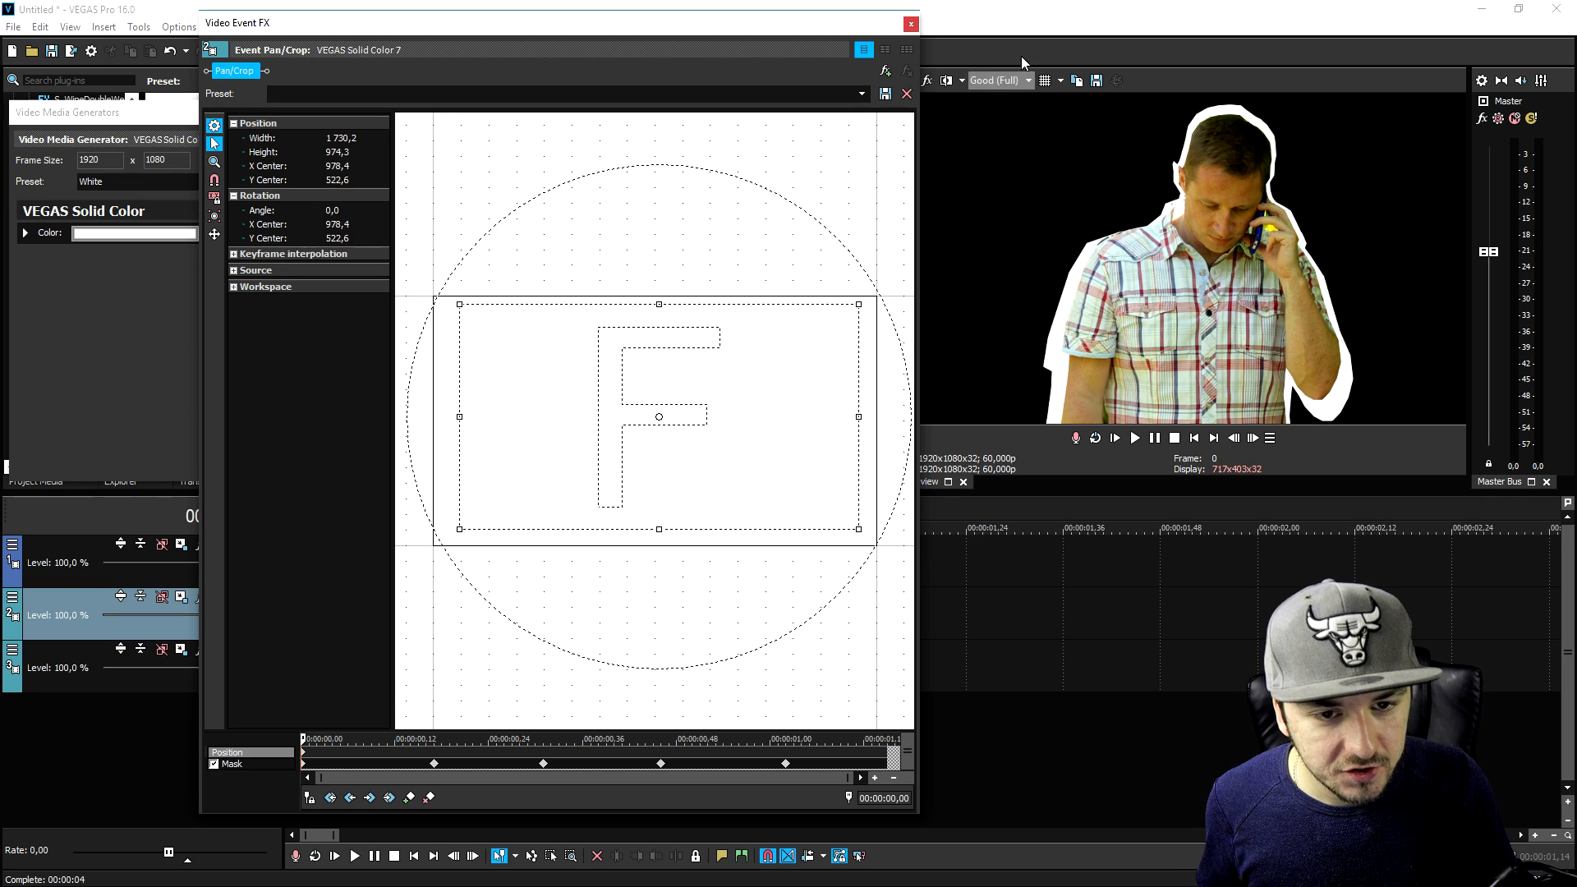
click(911, 24)
click(820, 113)
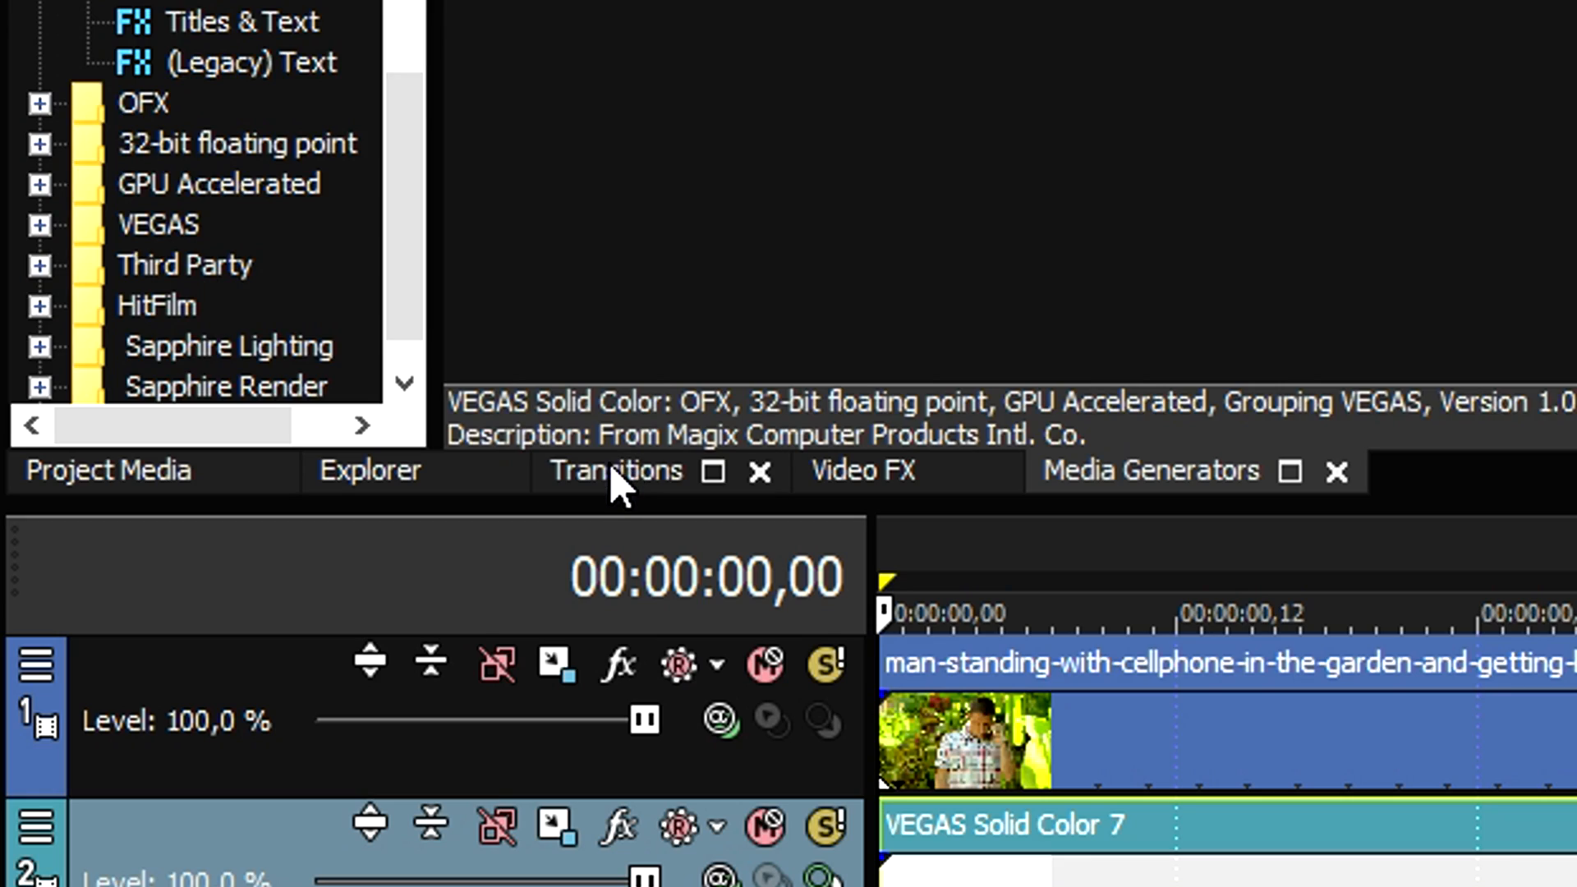
- Apply the Linear Bottom-Top preset of the Gradient Wipe transition to the start of the white solid event
click(200, 482)
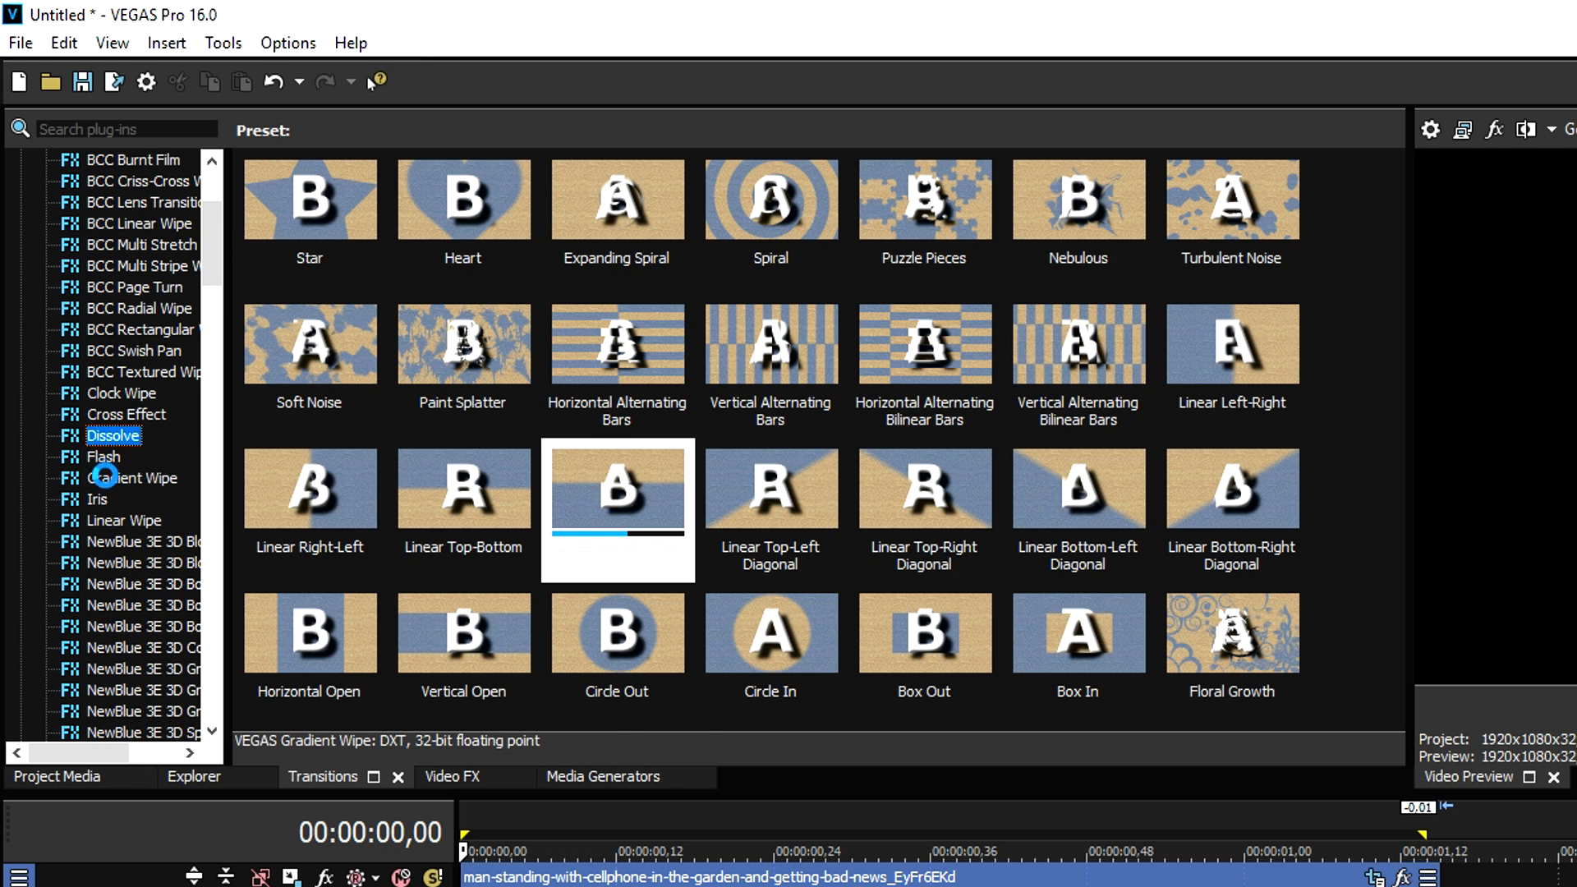
click(104, 476)
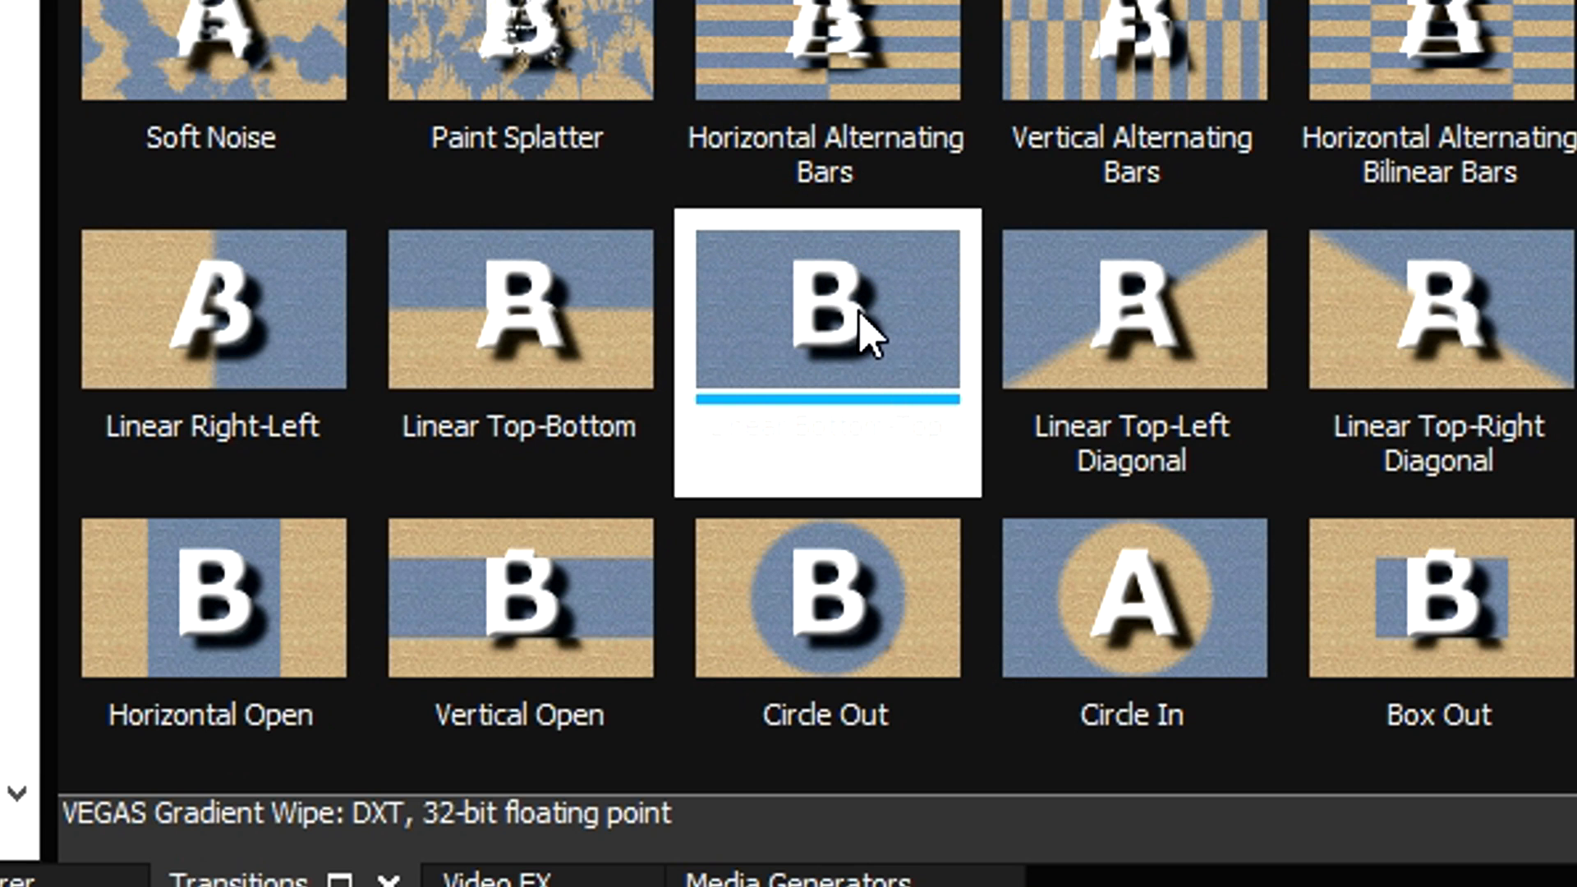
drag(858, 312, 296, 635)
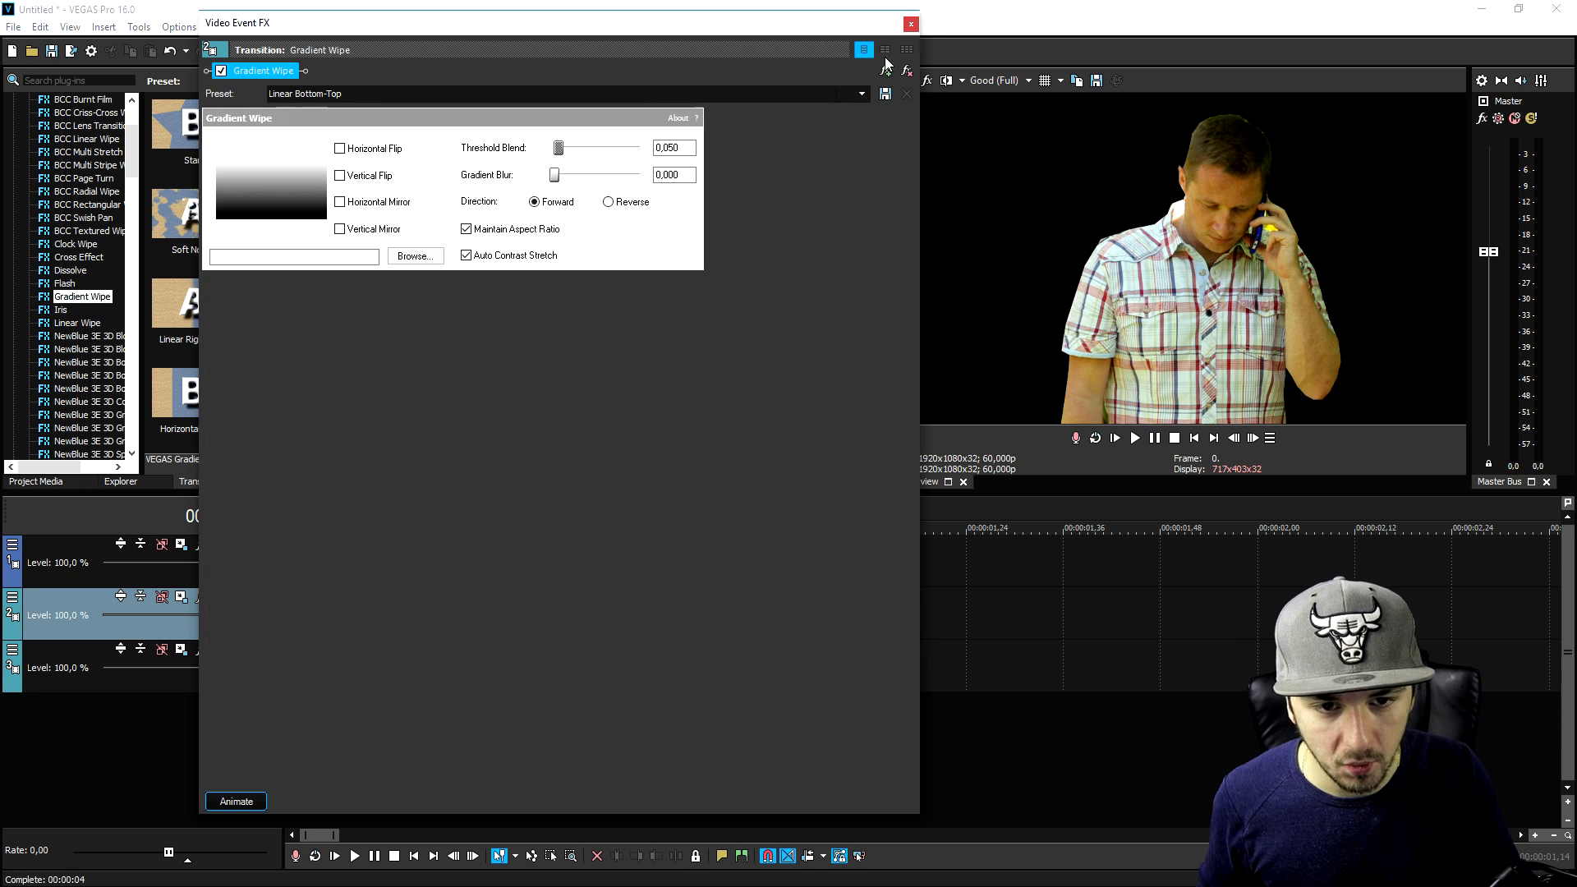
click(910, 24)
- Adjust the Gradient Wipe's length to cover about three quarters of the white solid event, previewing the animation
drag(768, 617, 390, 625)
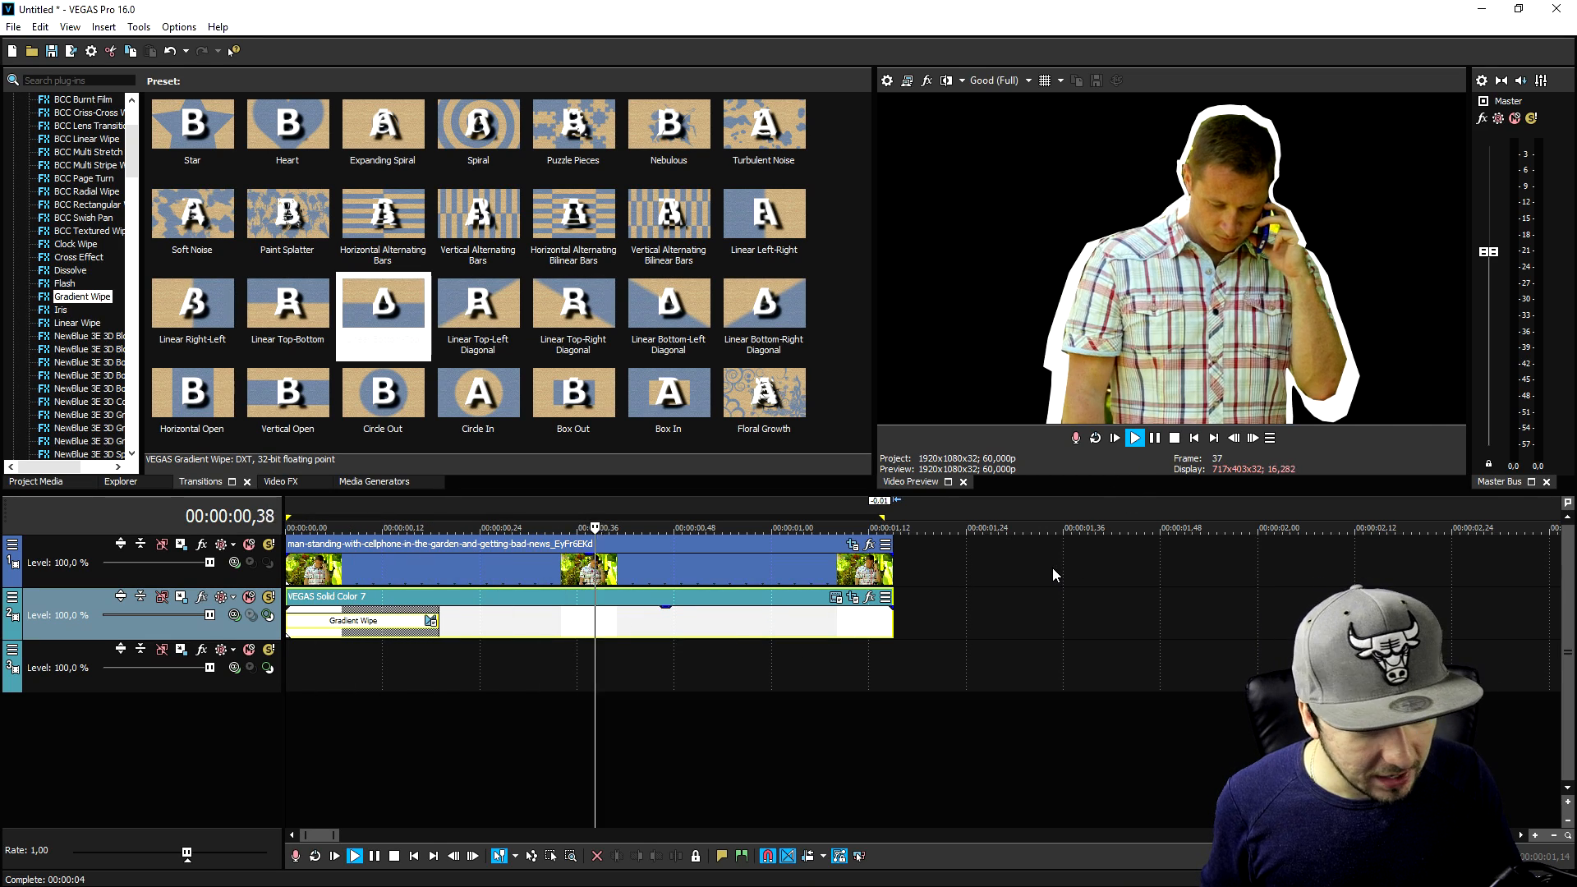
key(space)
drag(435, 617, 738, 620)
key(space)
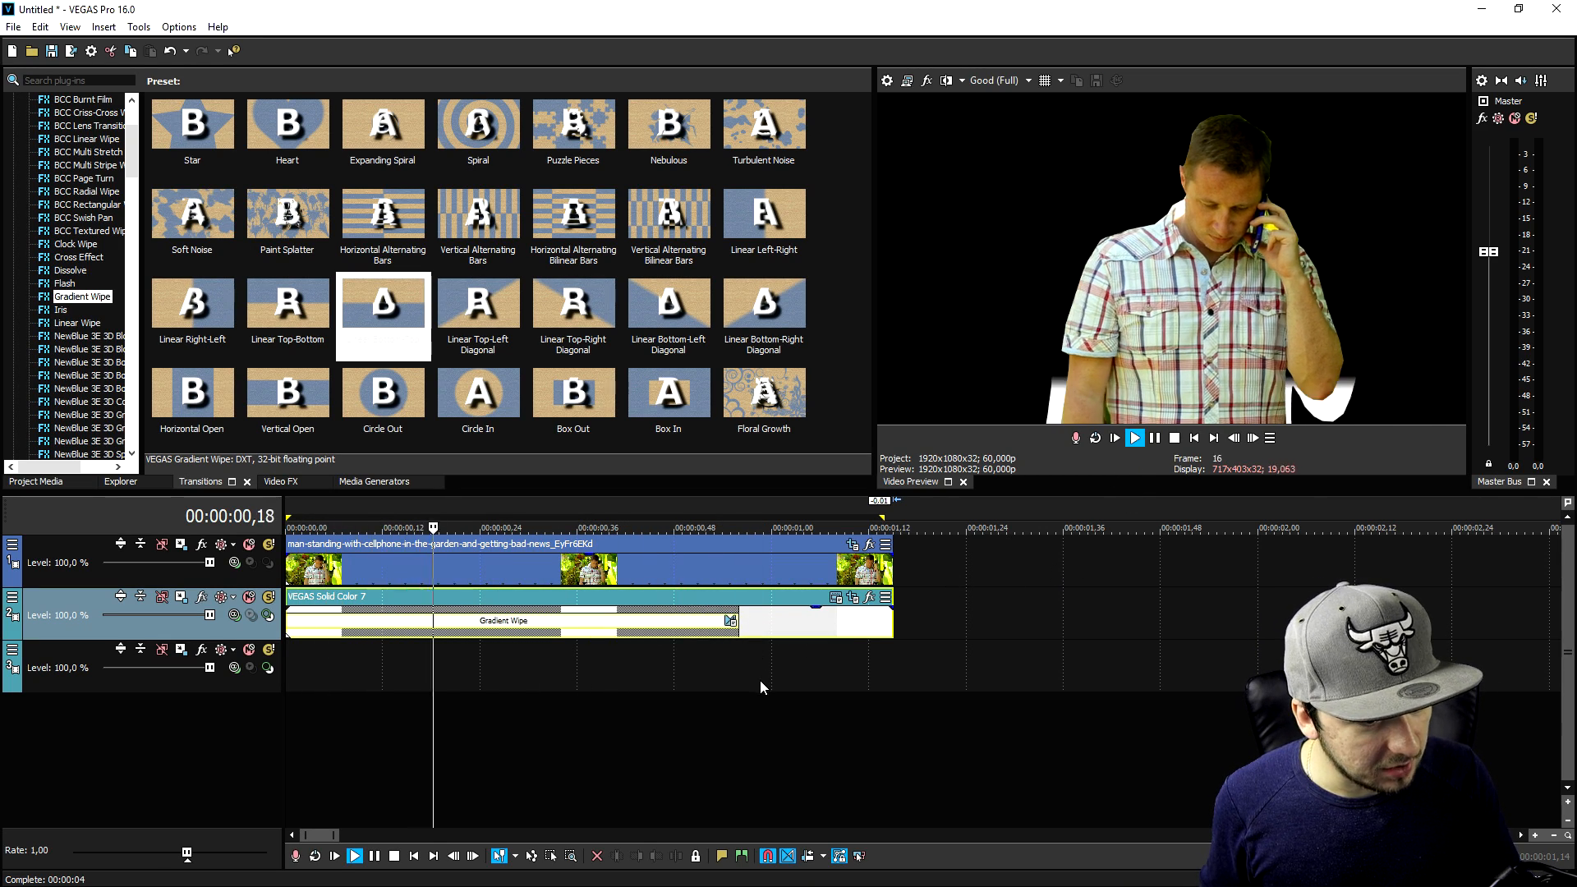
key(space)
key(space)
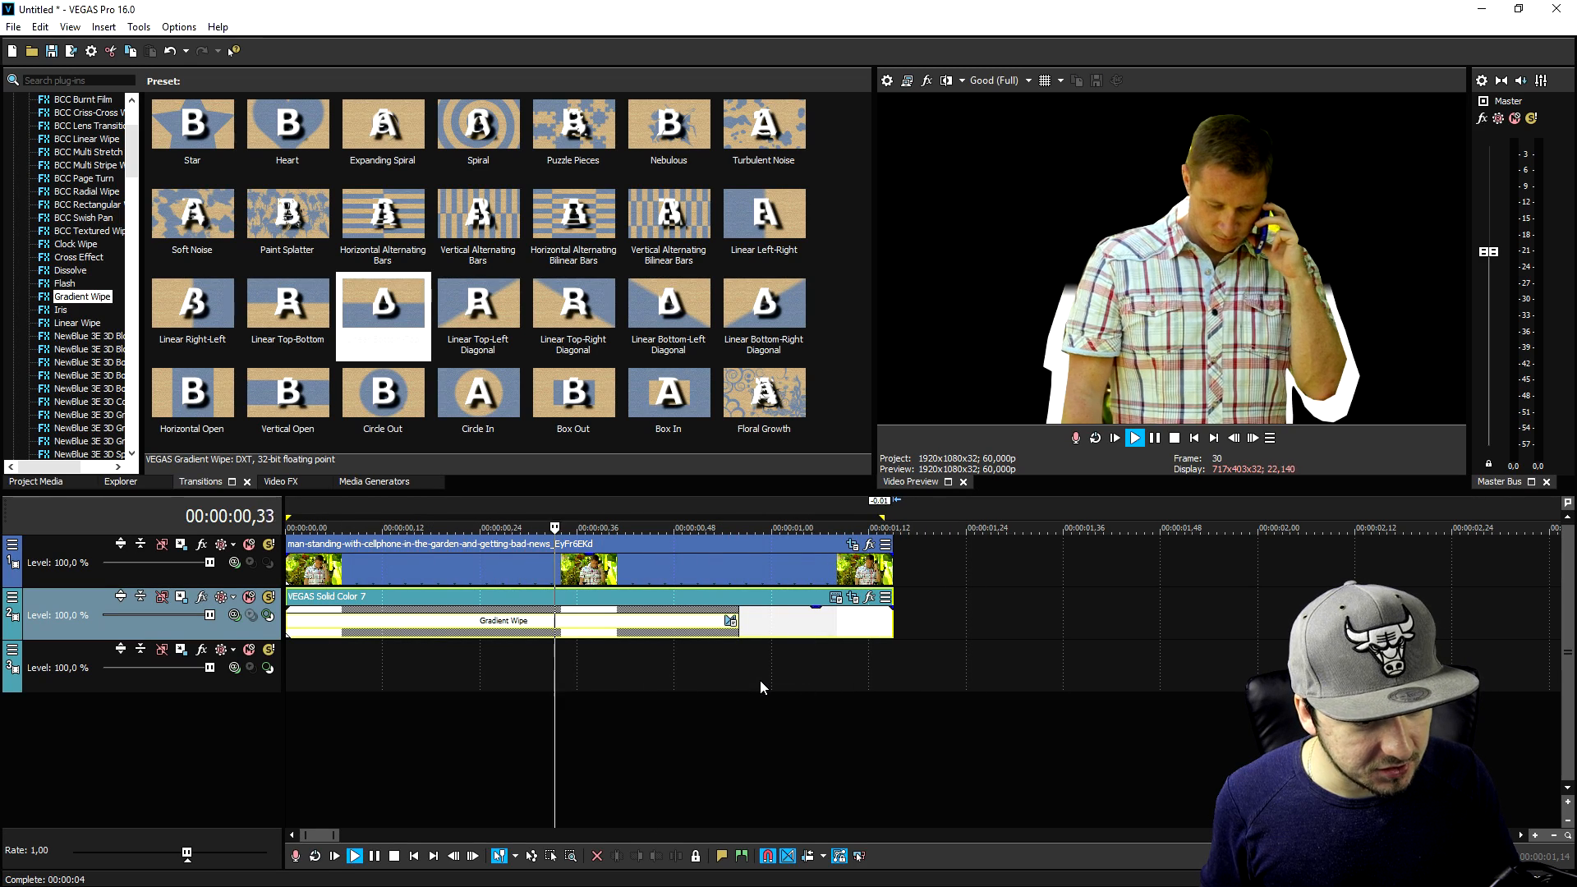
key(space)
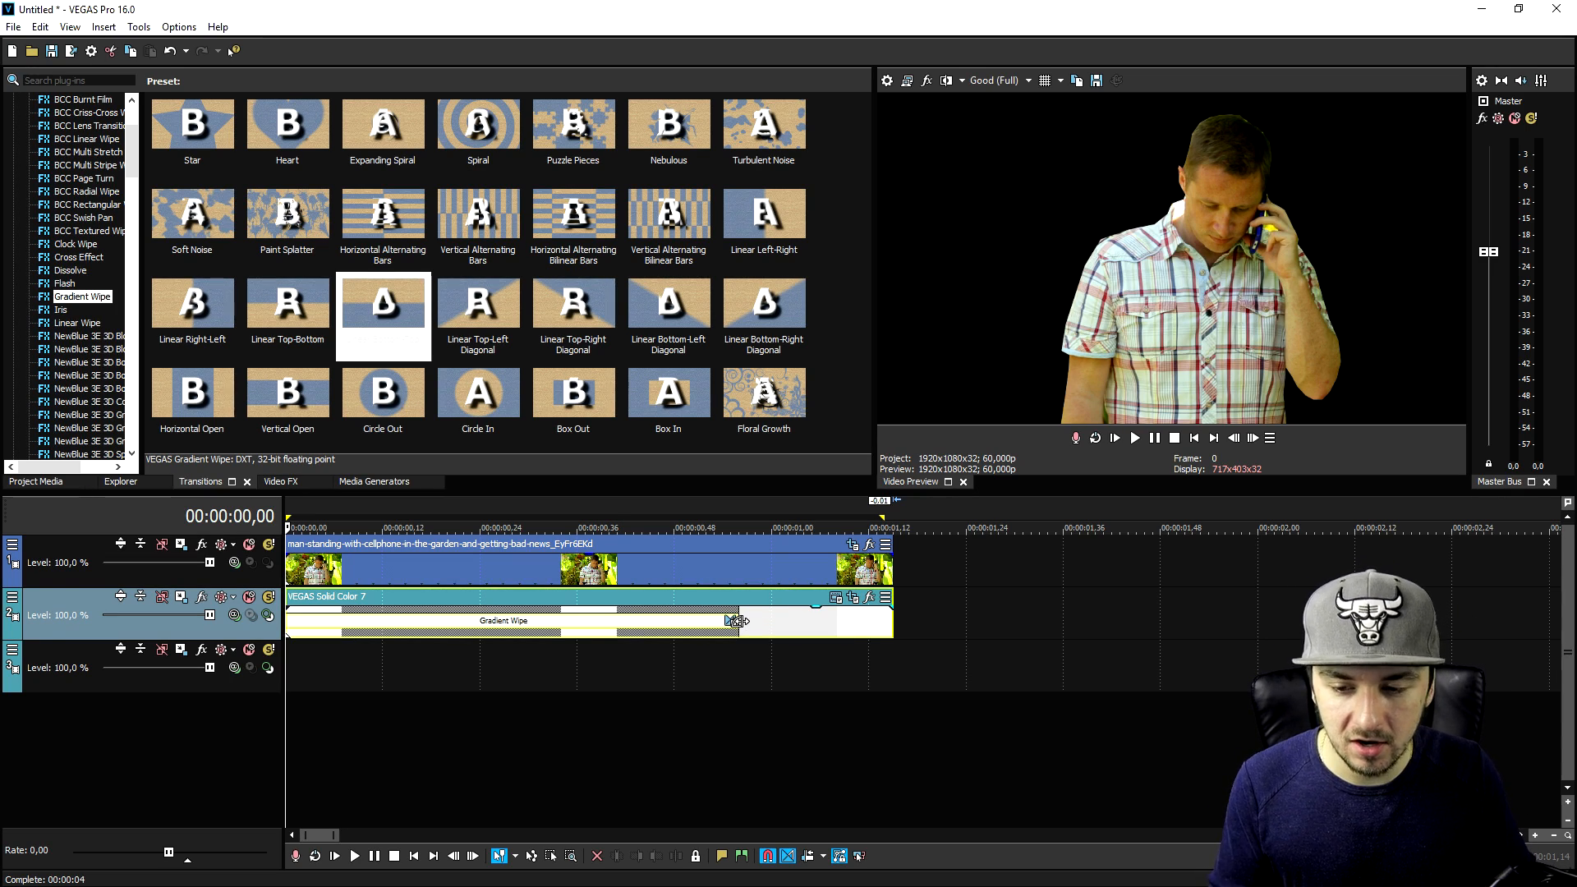
- Copy the masked man clip from the first track and paste it on the third track, aligned to the timeline start
click(409, 345)
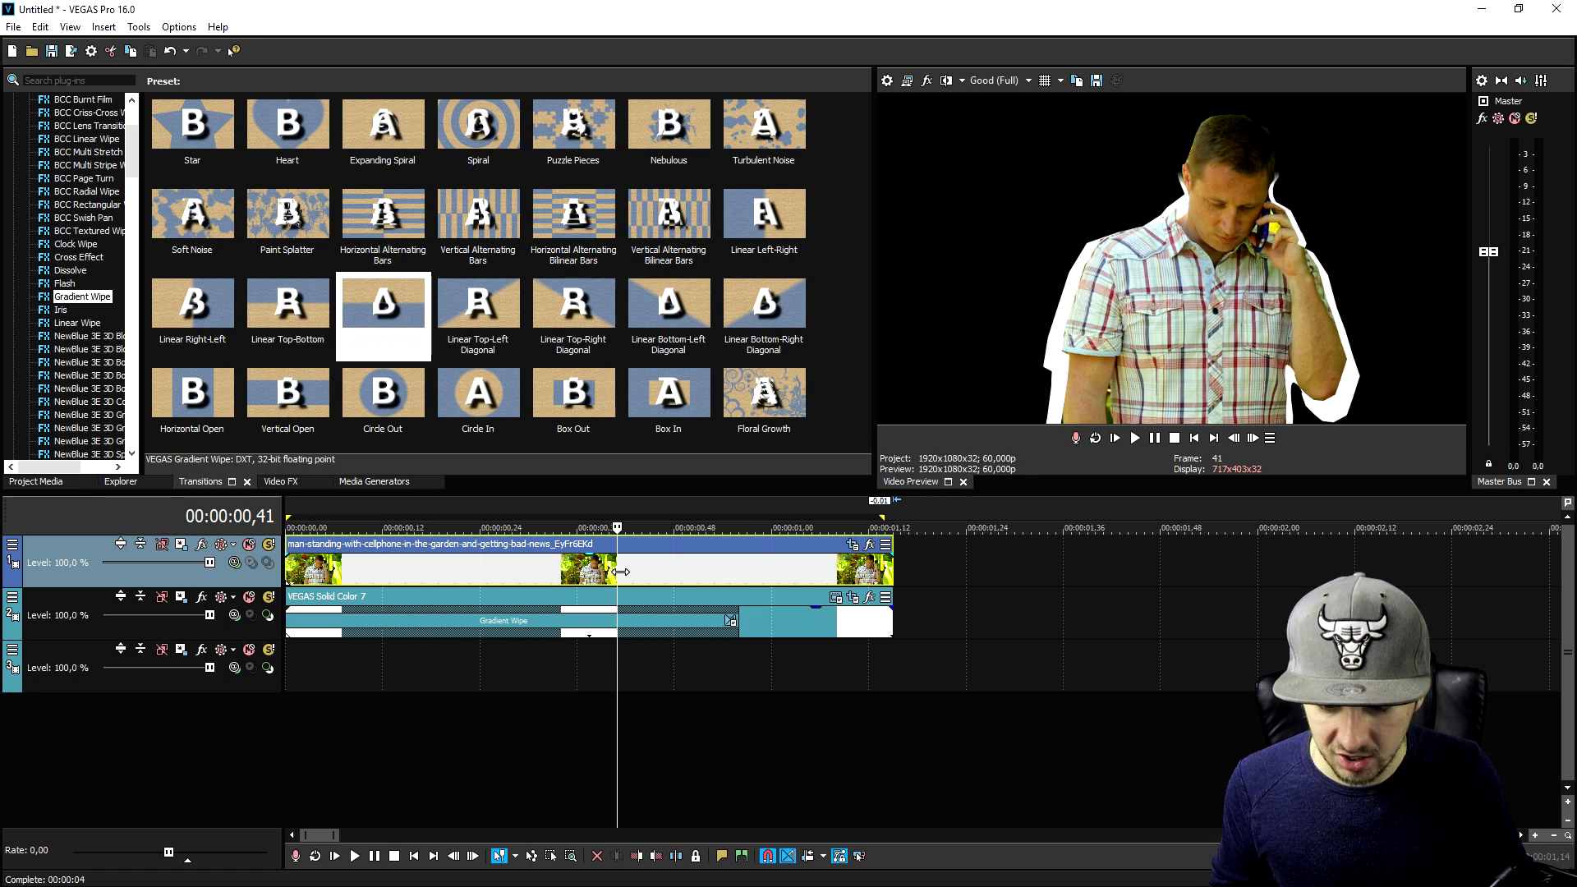
key(ctrl+c)
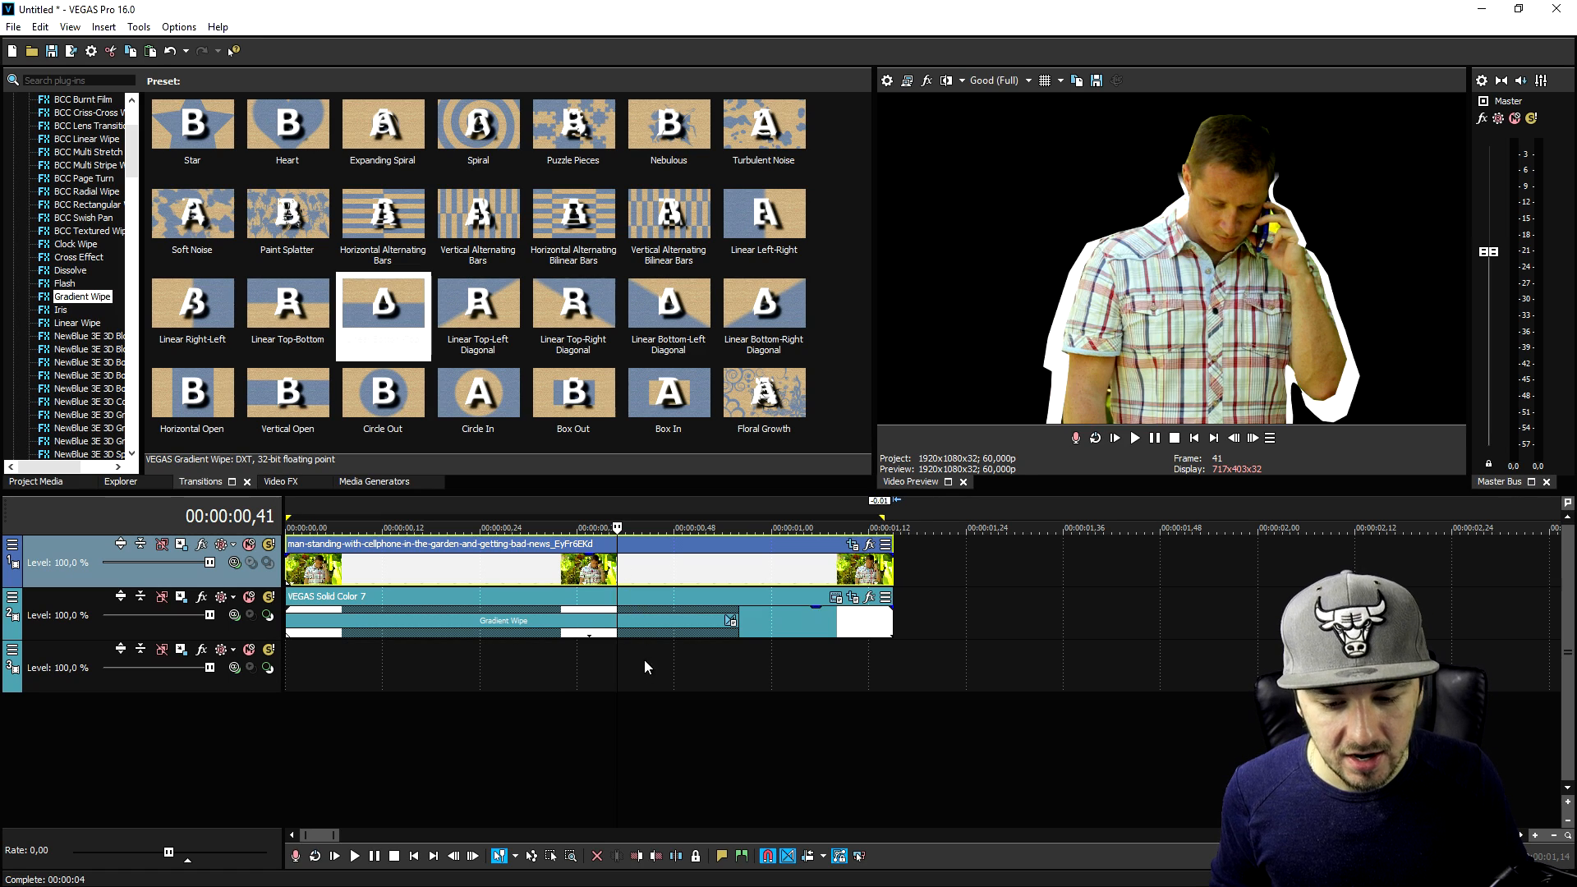
click(554, 673)
key(ctrl+v)
drag(679, 669, 427, 665)
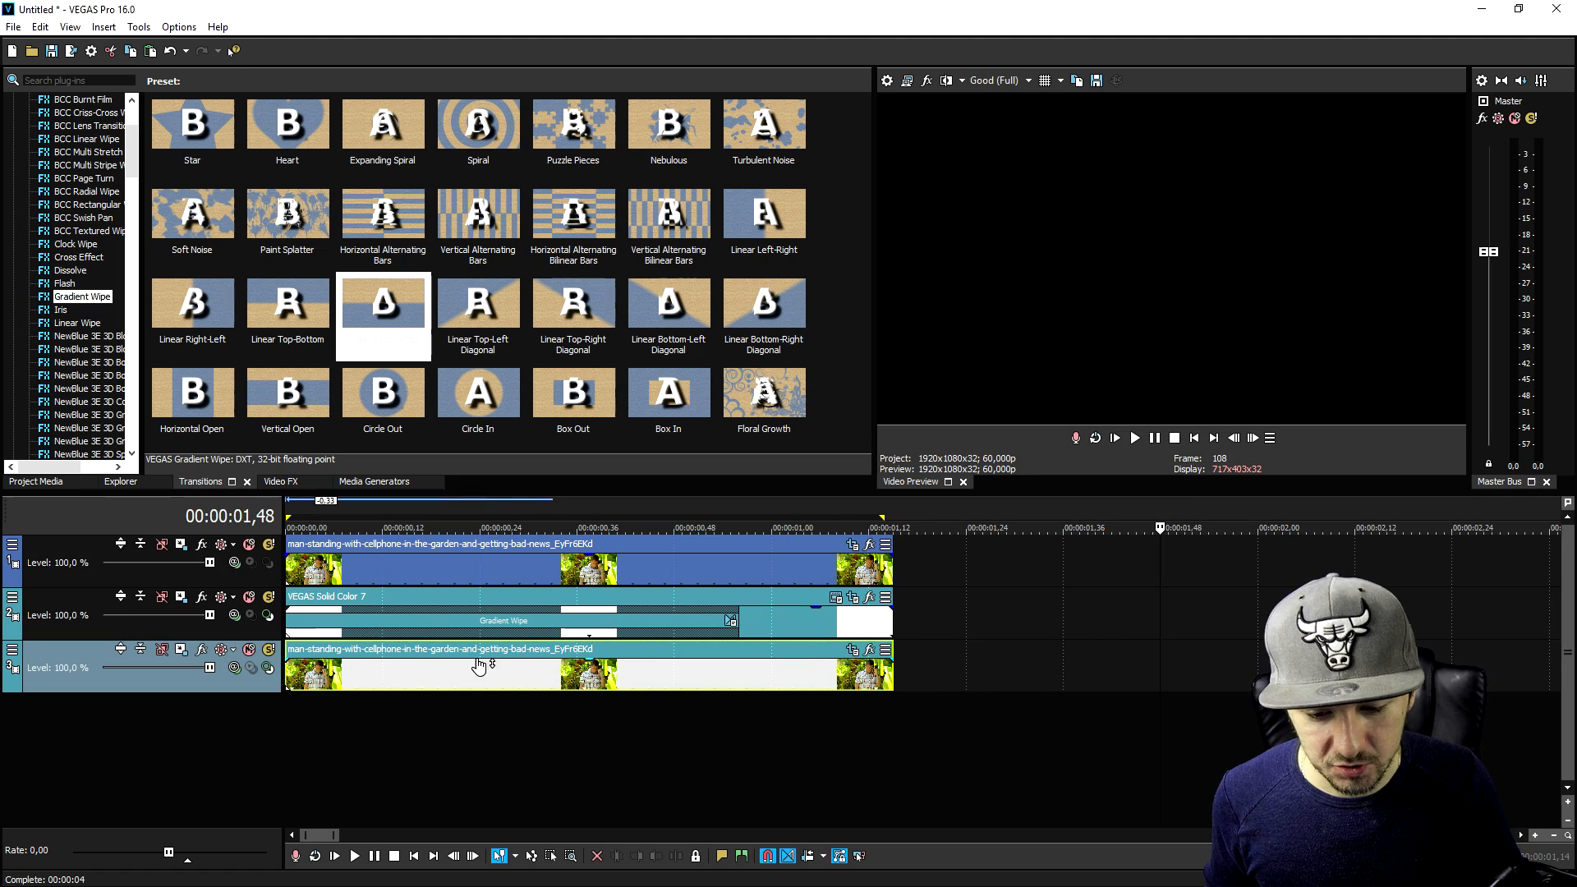
- In the third-track copy's pan/crop settings, delete the mask keyframes after the start and begin removing the mask
click(633, 567)
click(756, 568)
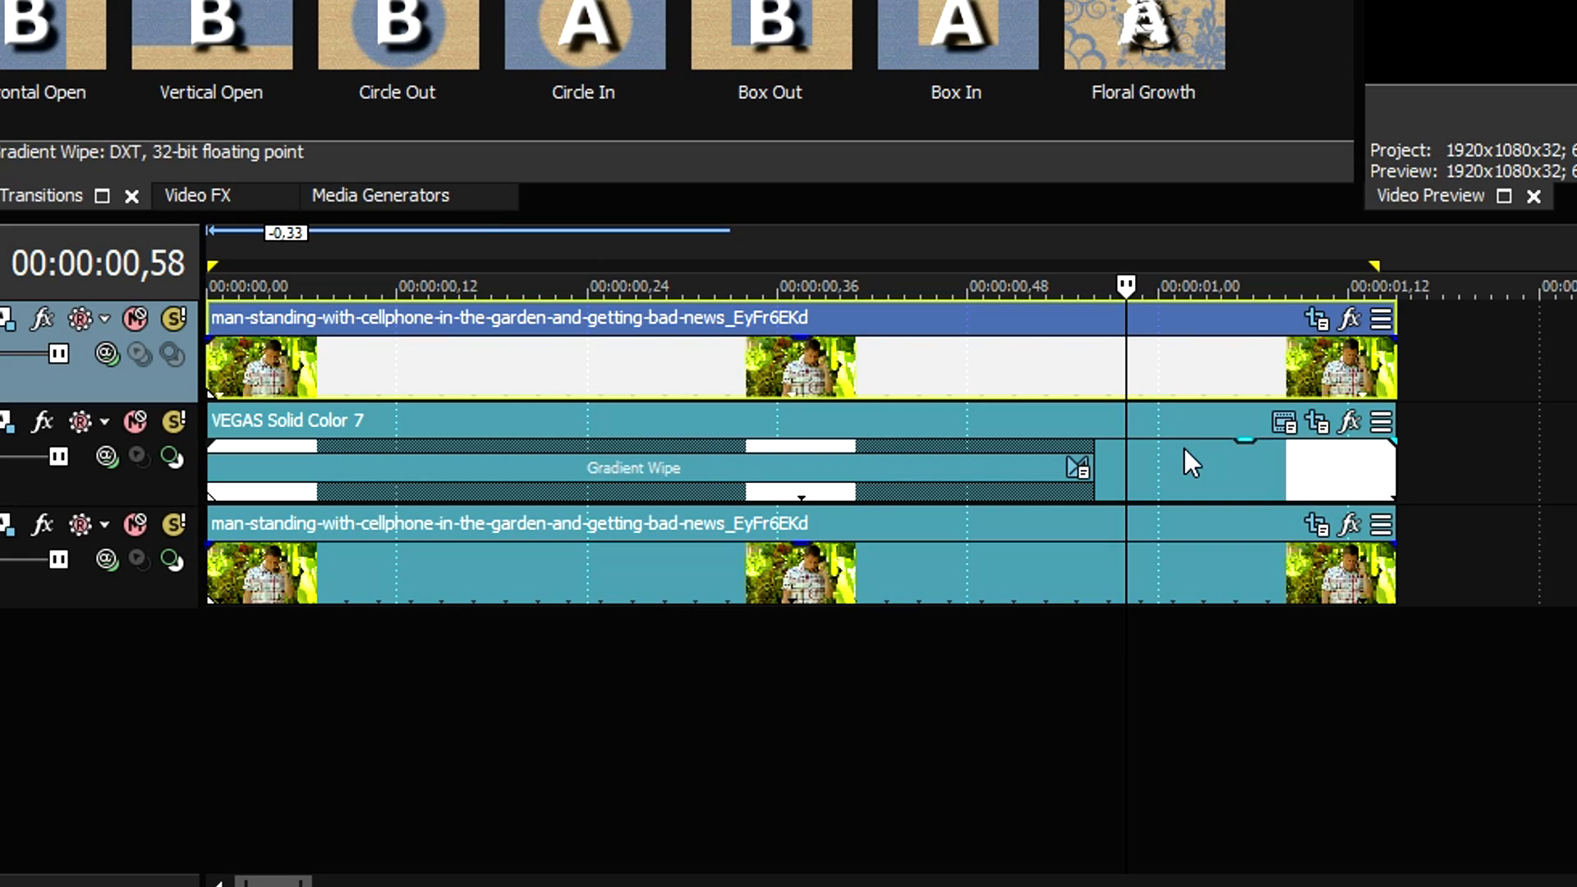
click(1190, 456)
click(1163, 572)
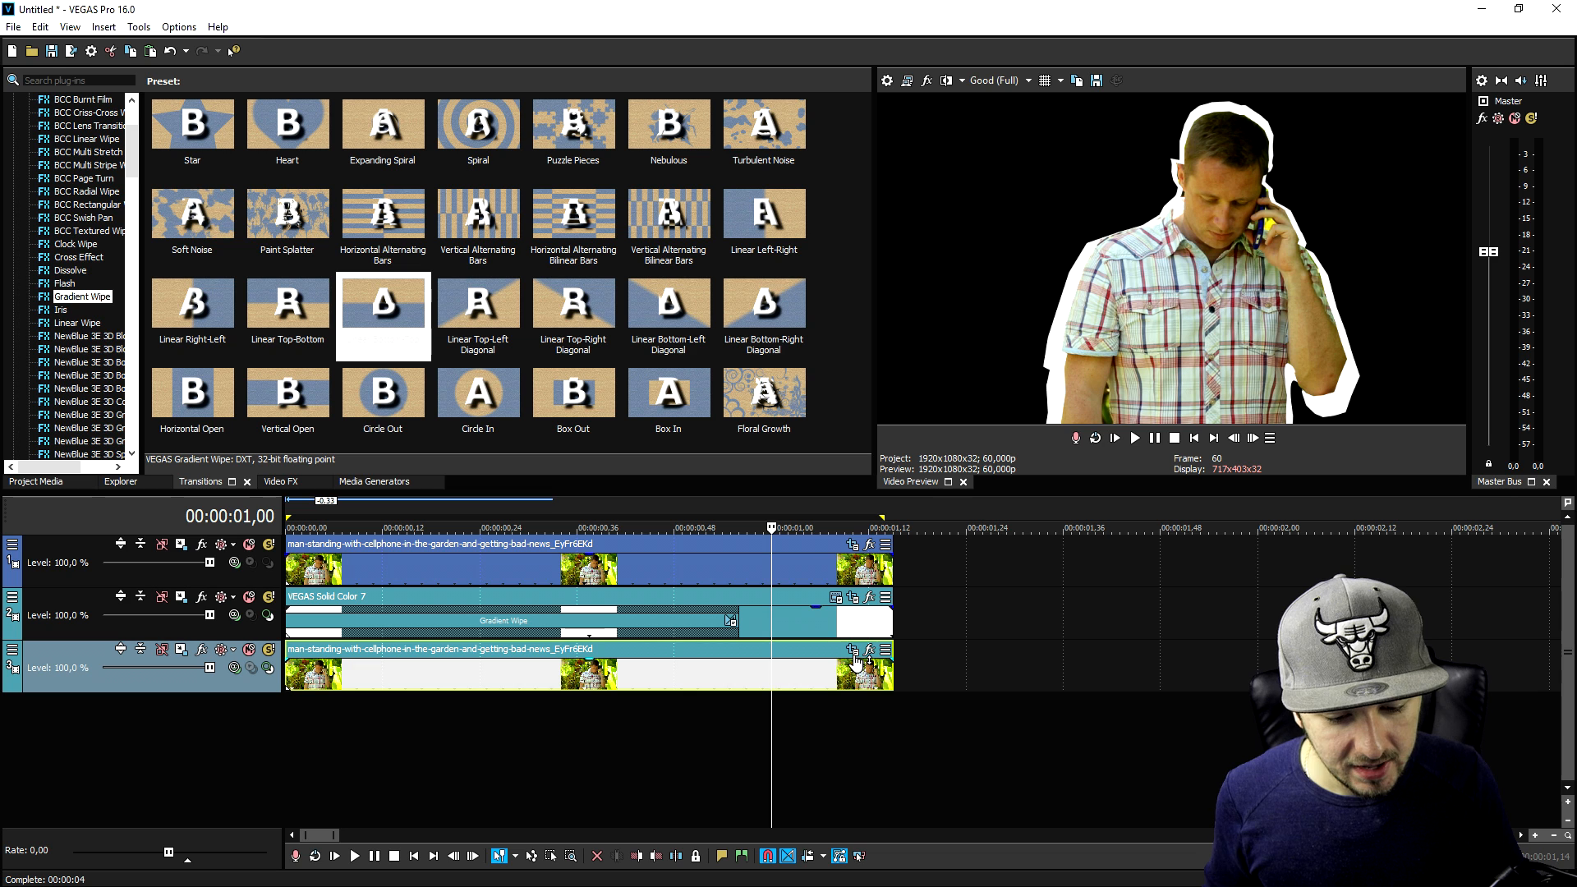
click(852, 651)
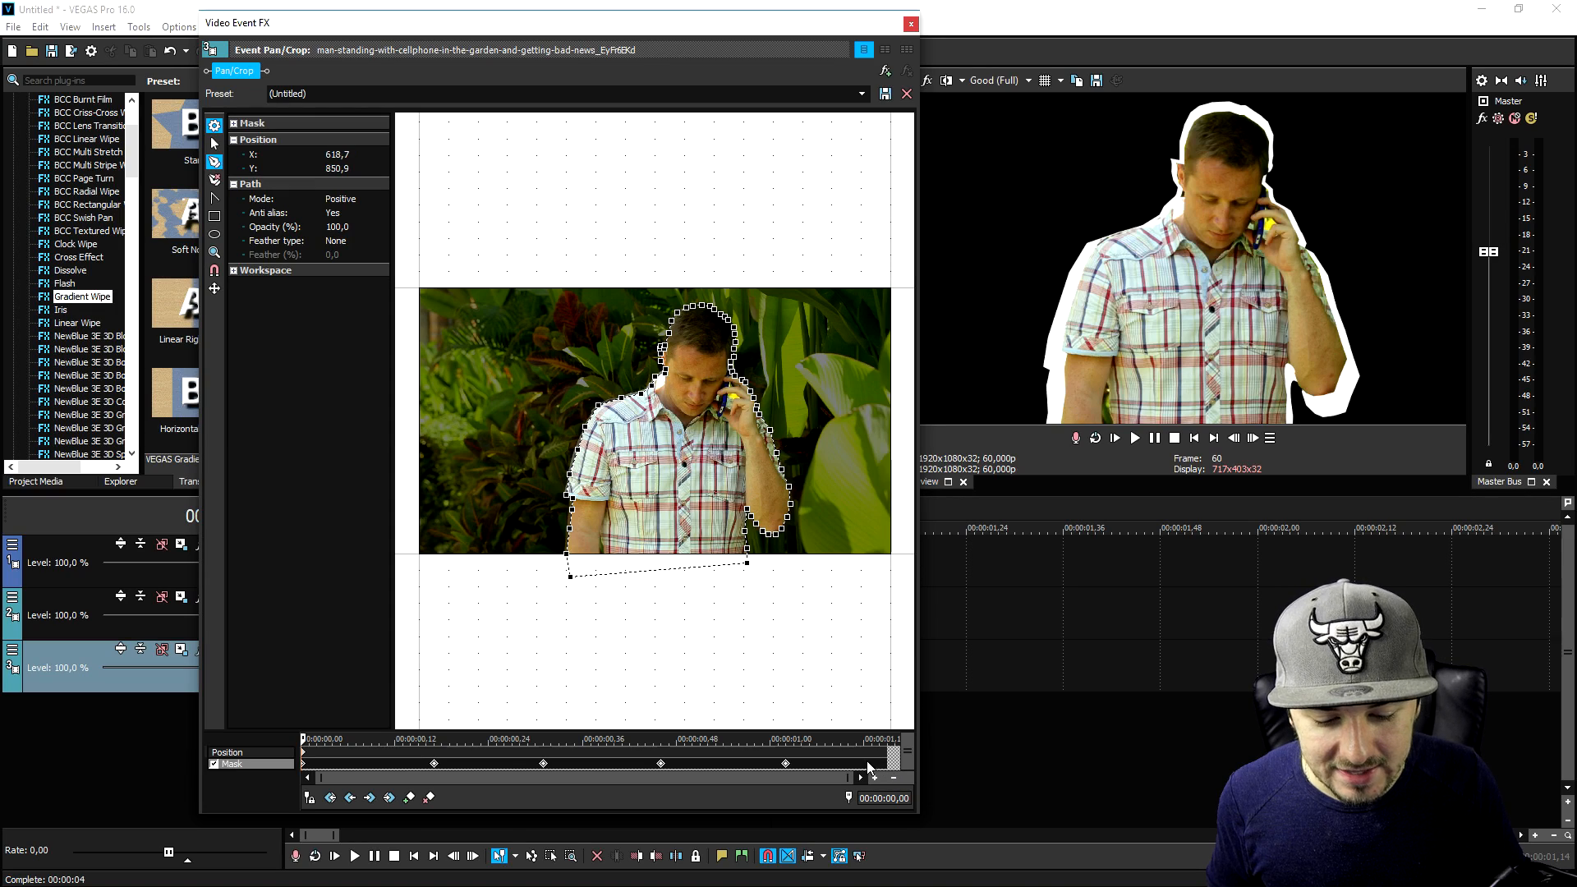
drag(868, 762, 146, 746)
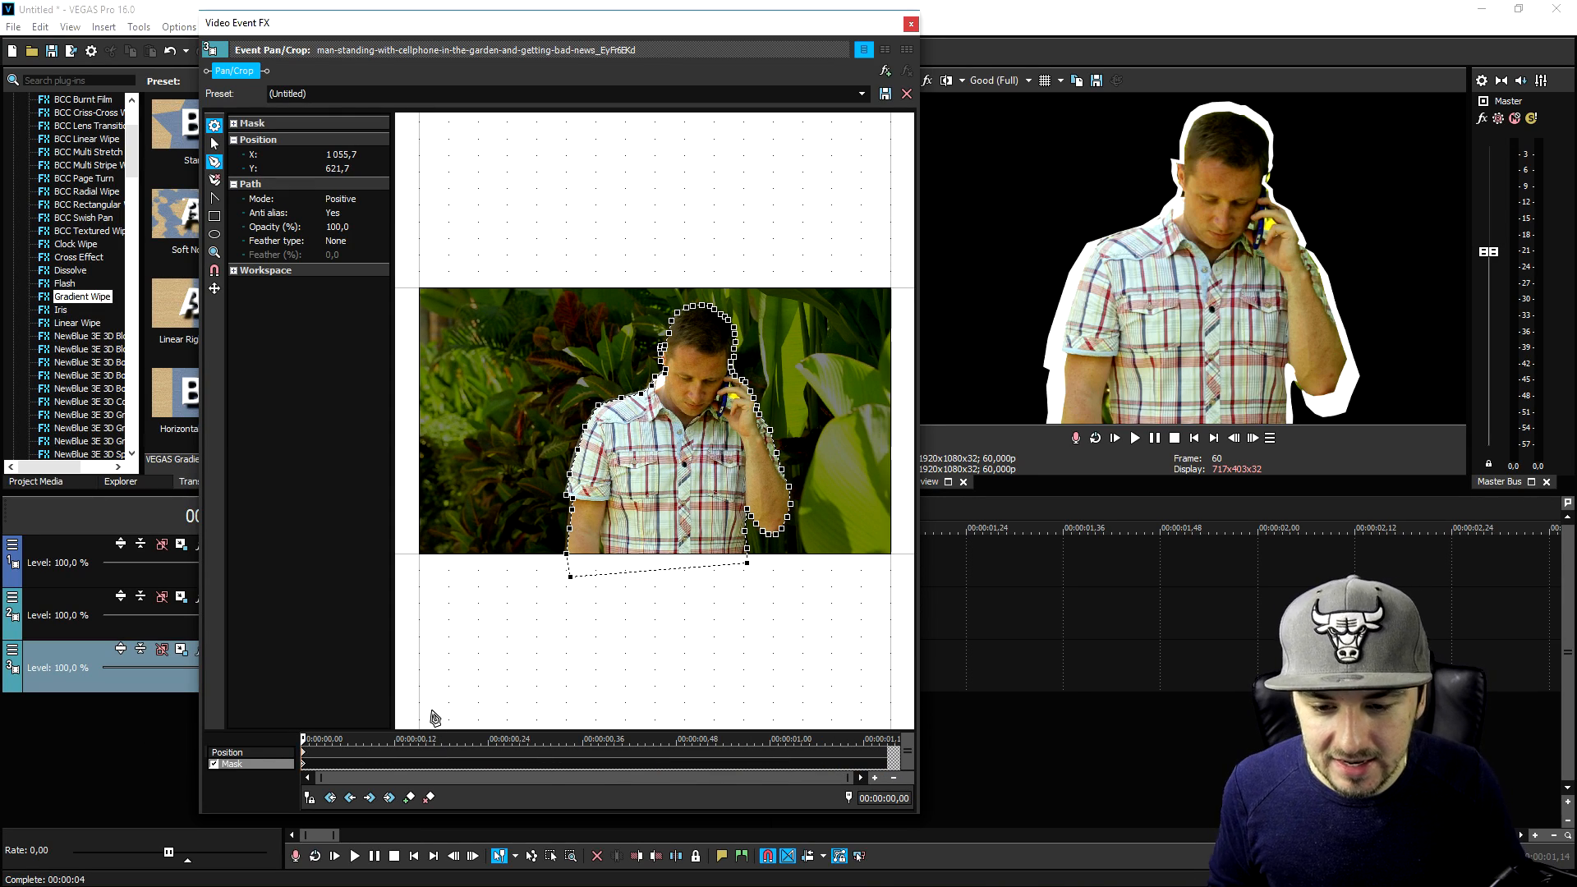
right_click(601, 406)
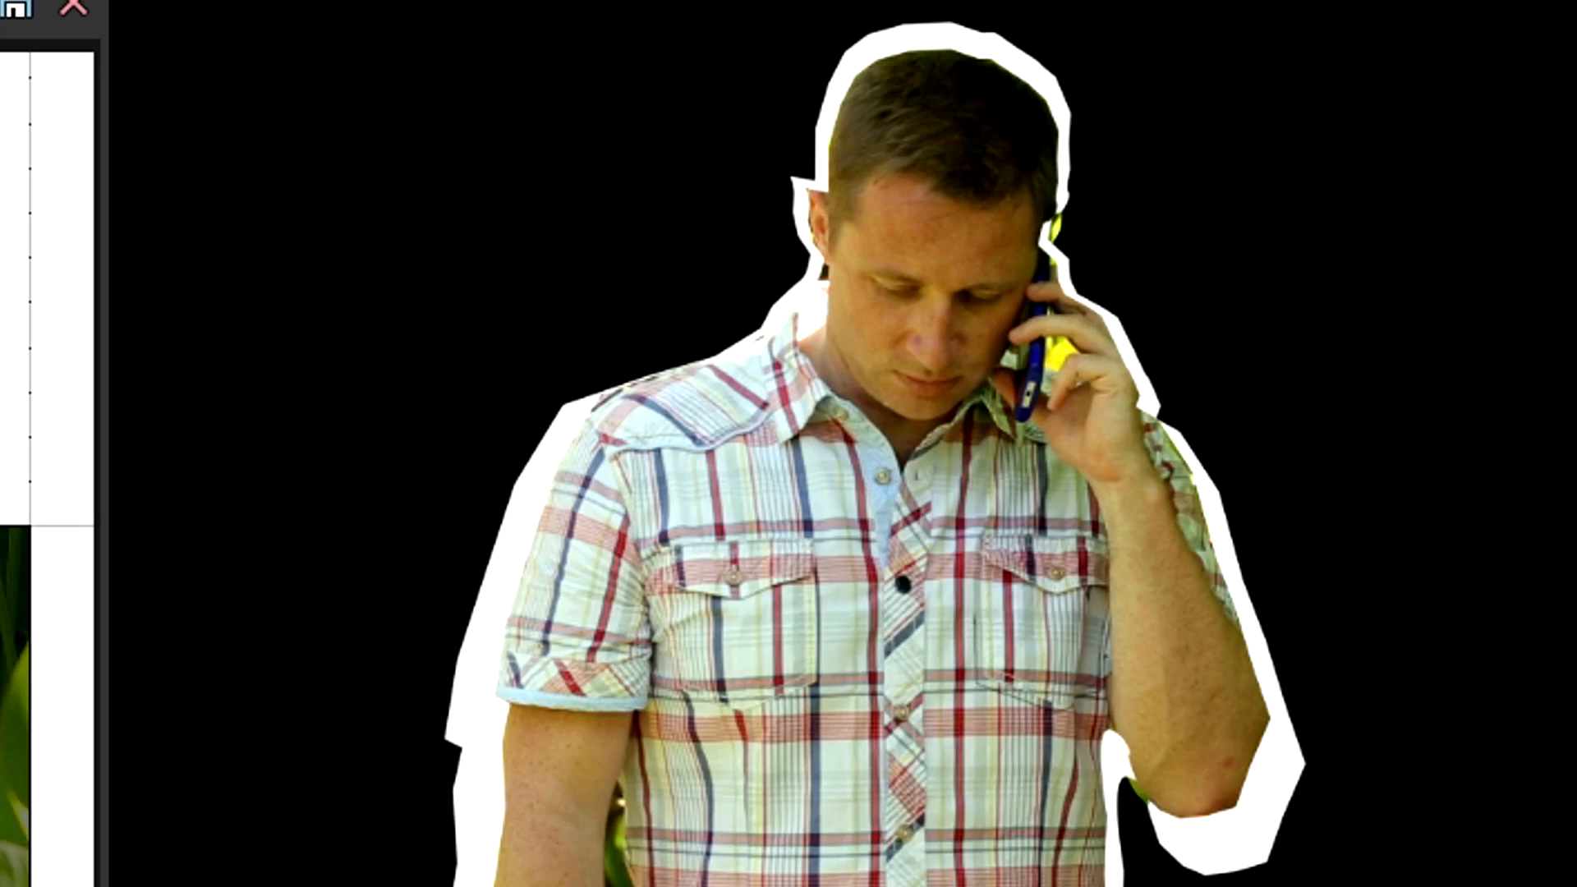